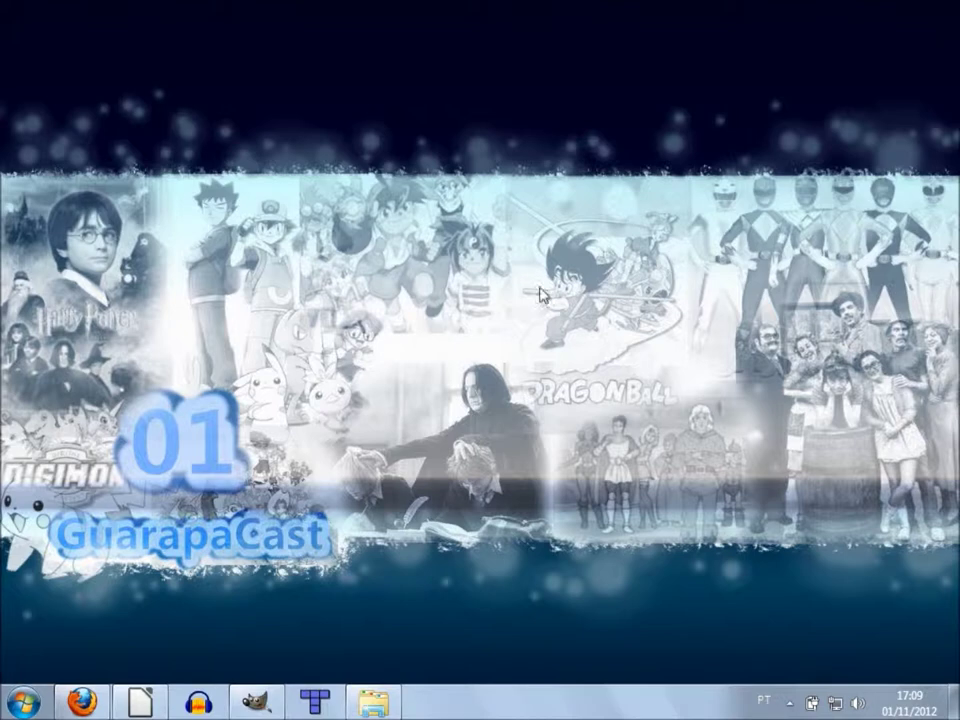
Restore the GIMP window showing the blank 500x500 Minha animaçao.xcf image.
click(255, 705)
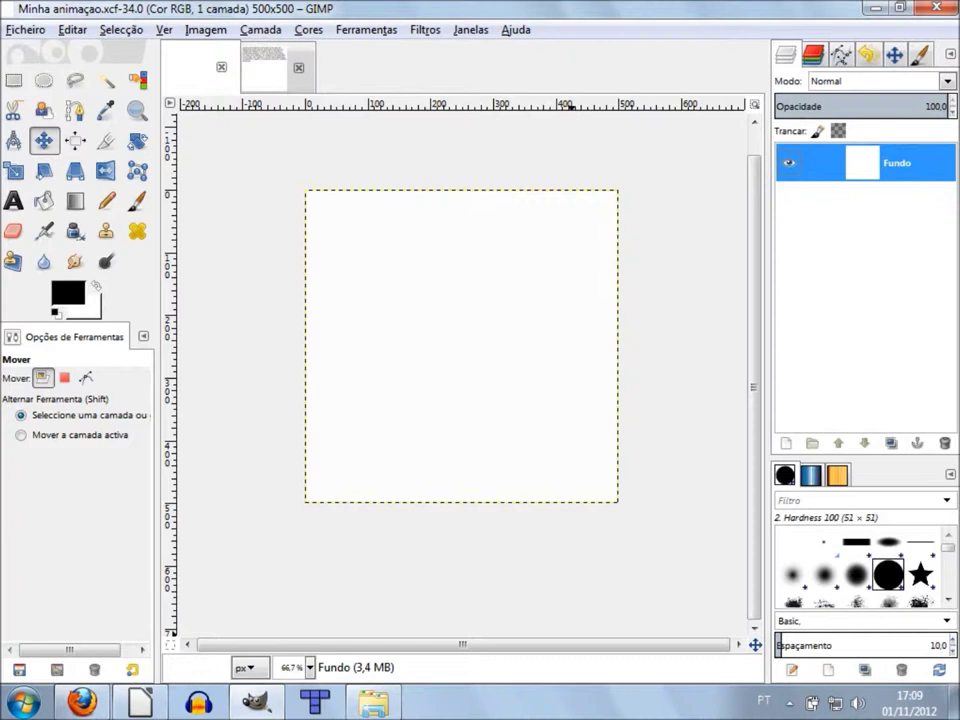
Create a text box on the canvas reading 'TV Guarapa'.
click(13, 201)
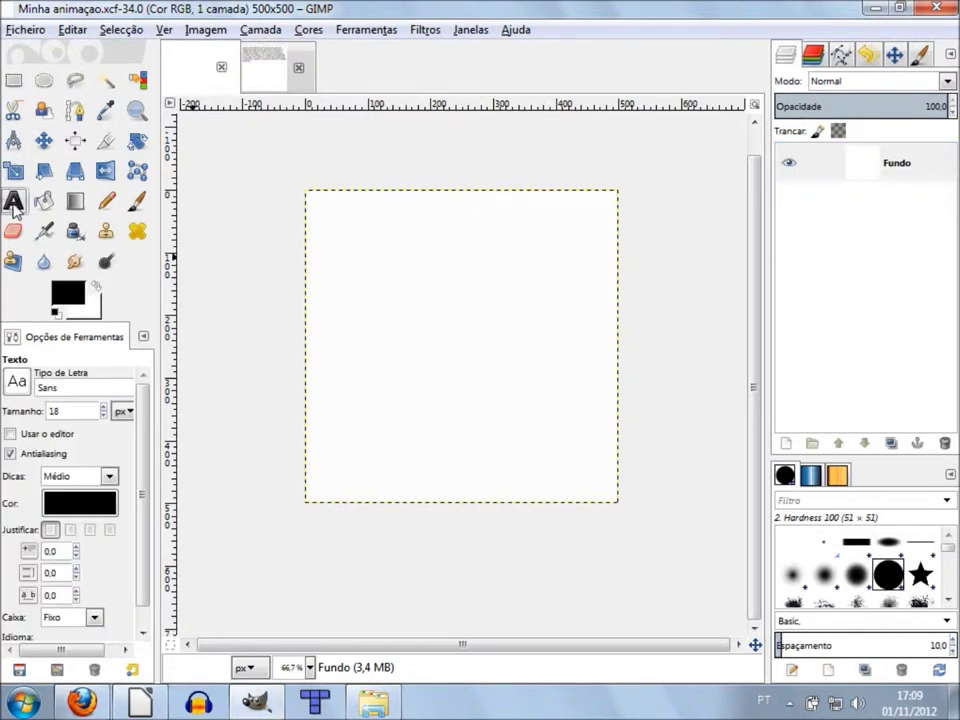
click(317, 320)
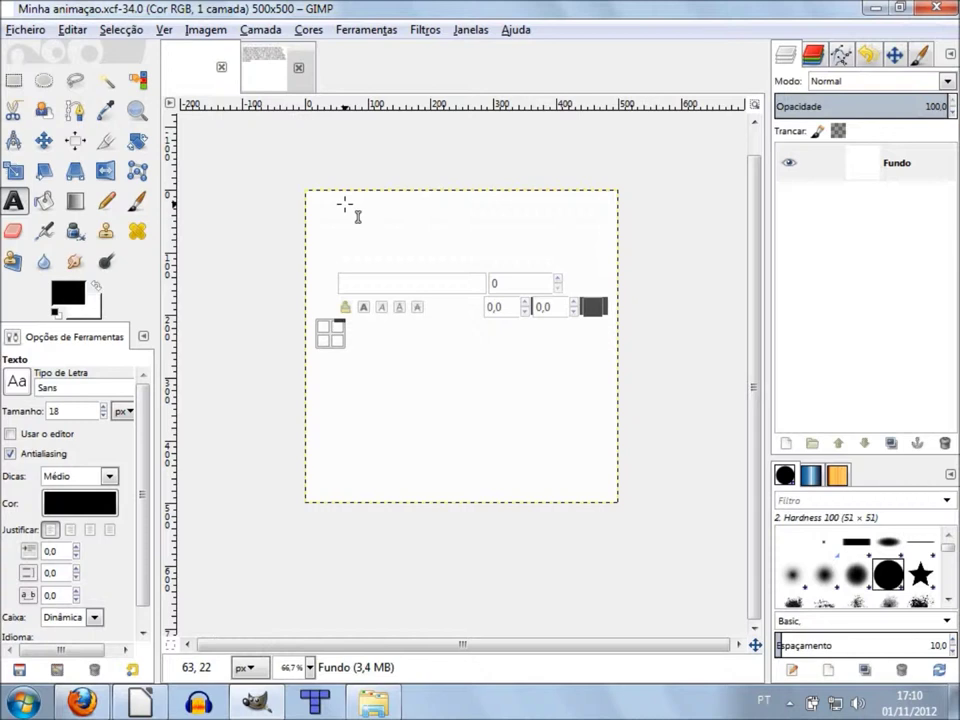
text(TV Guarapa)
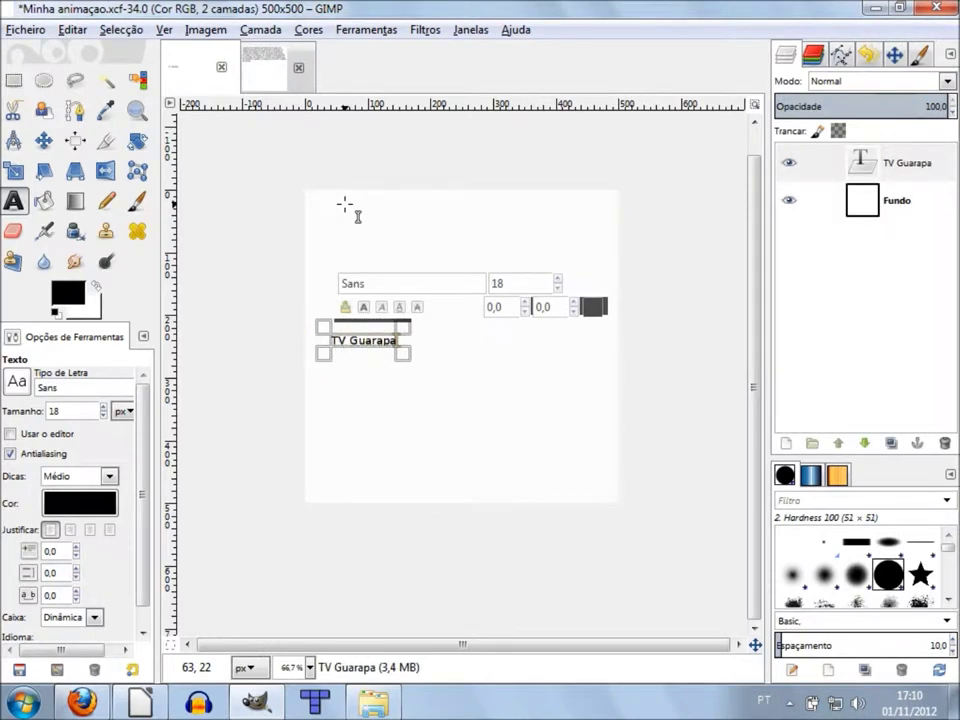
Set the whole 'TV Guarapa' text to size 70 in Segoe UI Bold.
key(ctrl+a)
double_click(518, 284)
text(70)
key(Return)
double_click(390, 283)
text(se)
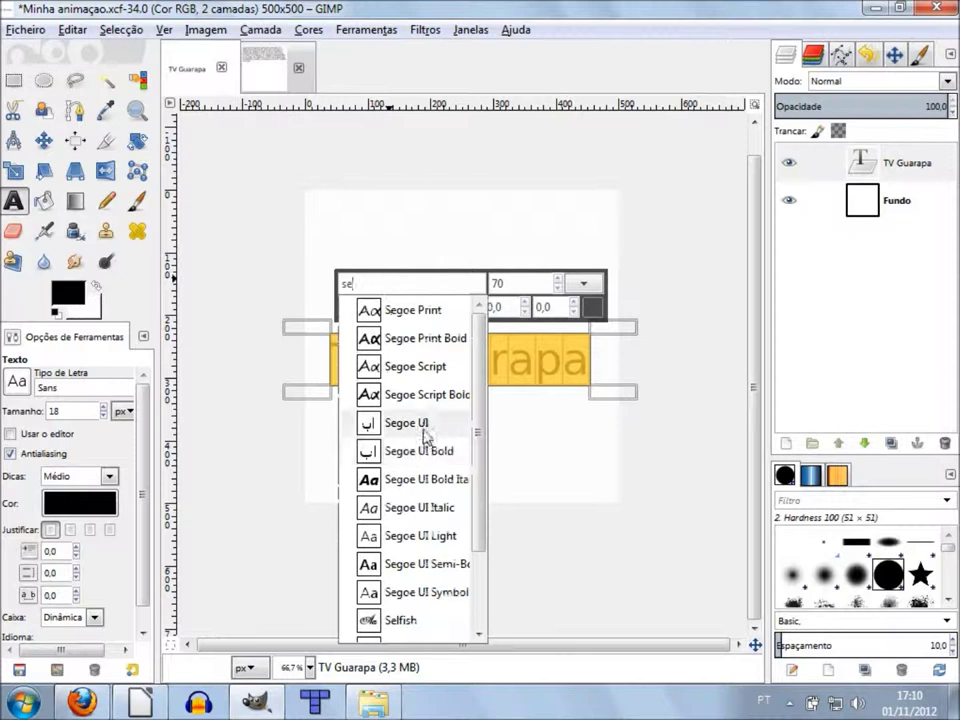
click(435, 451)
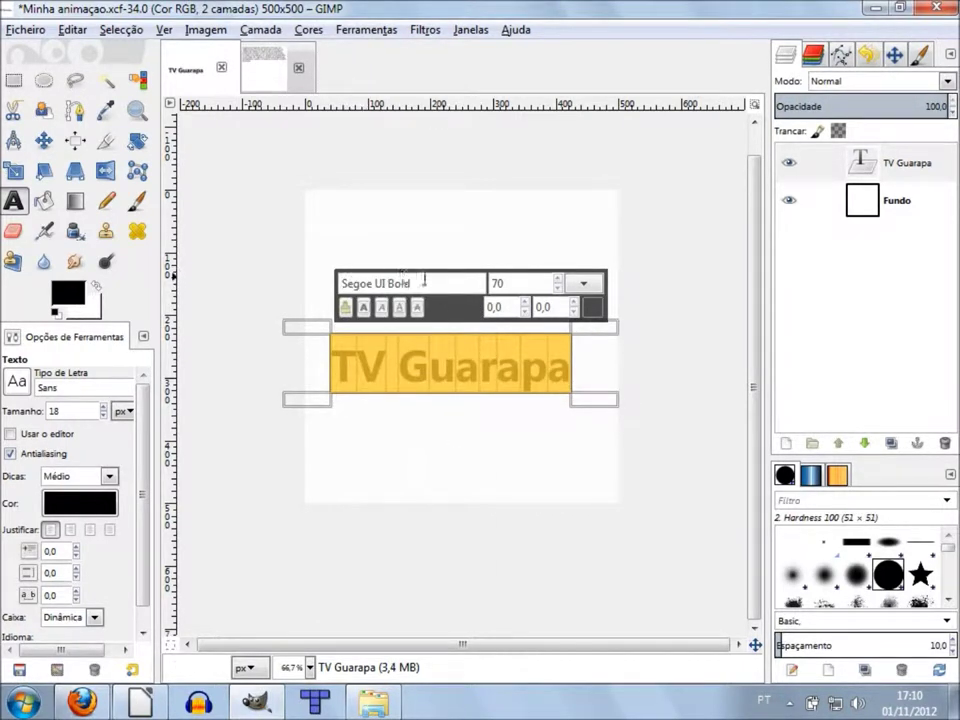
key(Escape)
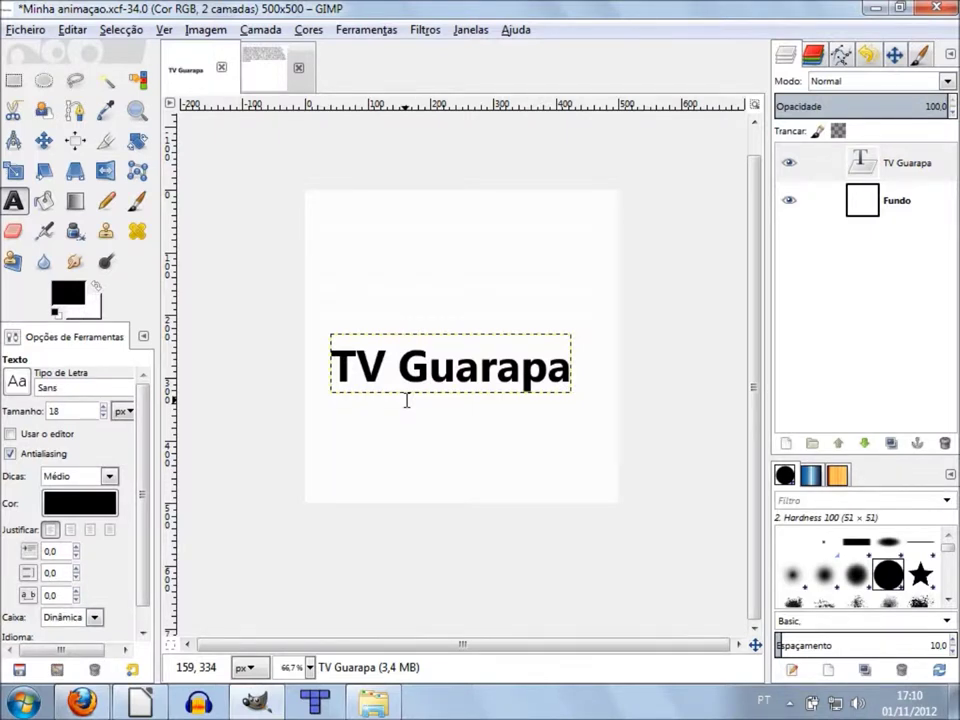
click(825, 200)
click(790, 163)
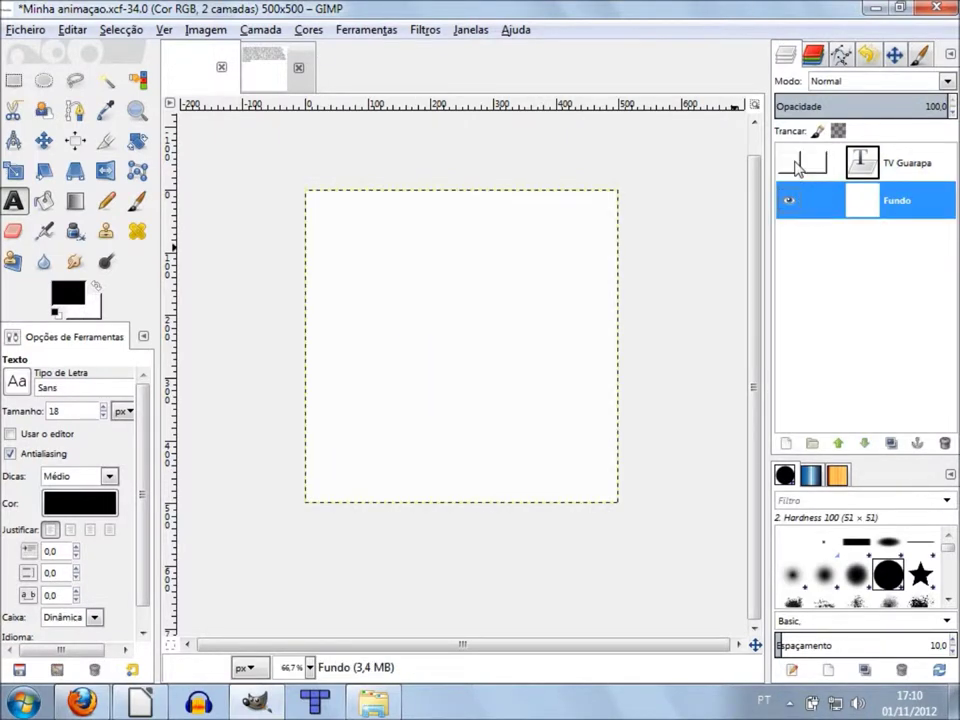
click(792, 164)
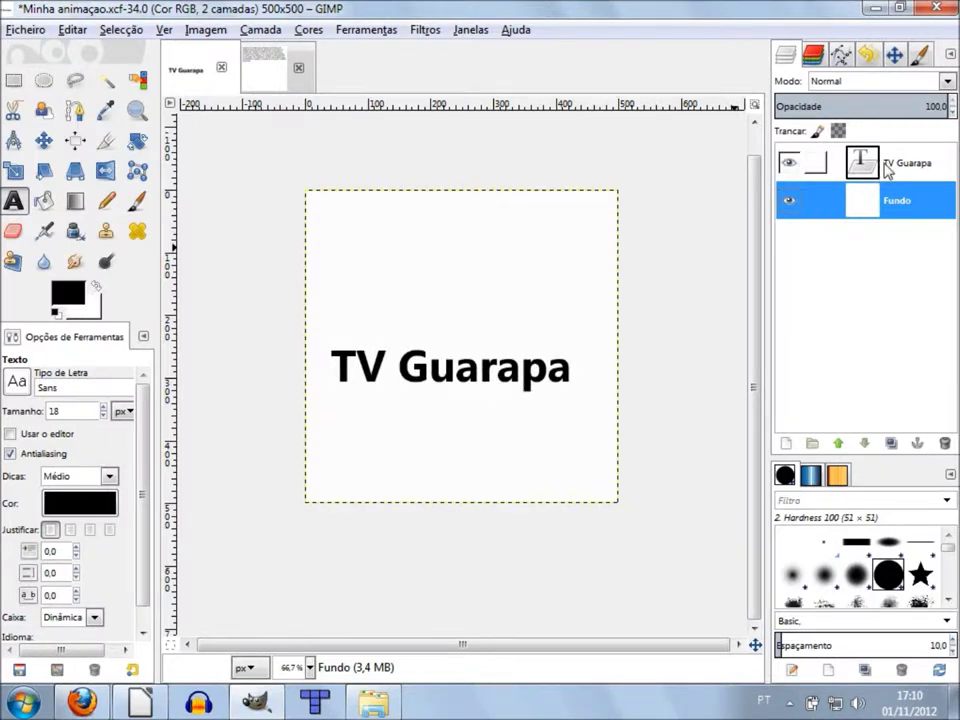
click(890, 168)
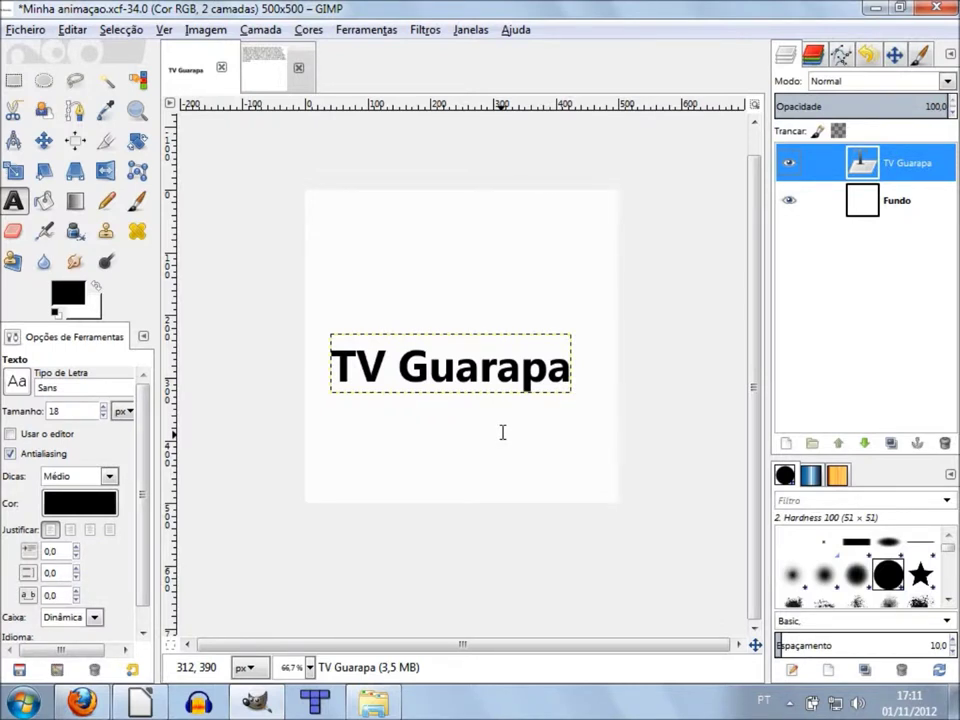
click(75, 140)
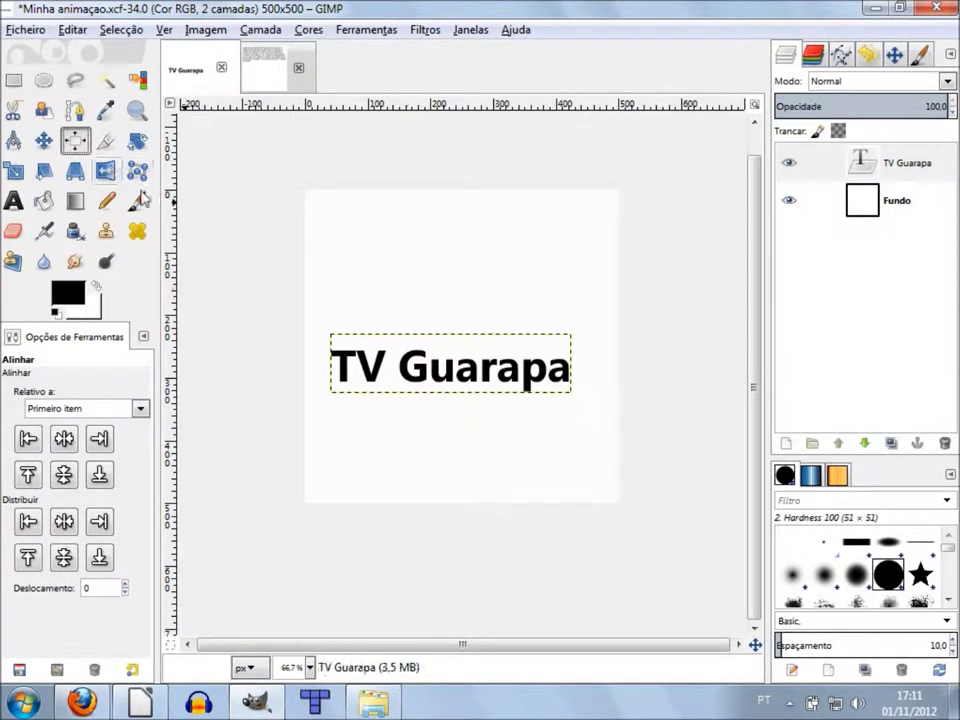
Align the TV Guarapa text layer to the canvas centre, horizontally and vertically.
click(441, 388)
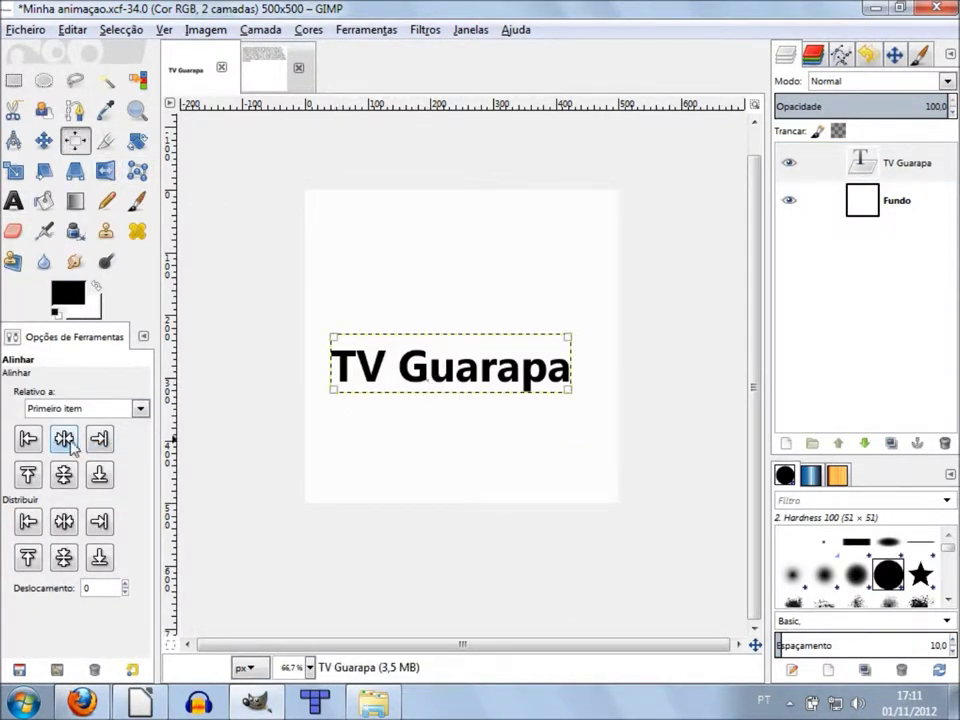
click(64, 440)
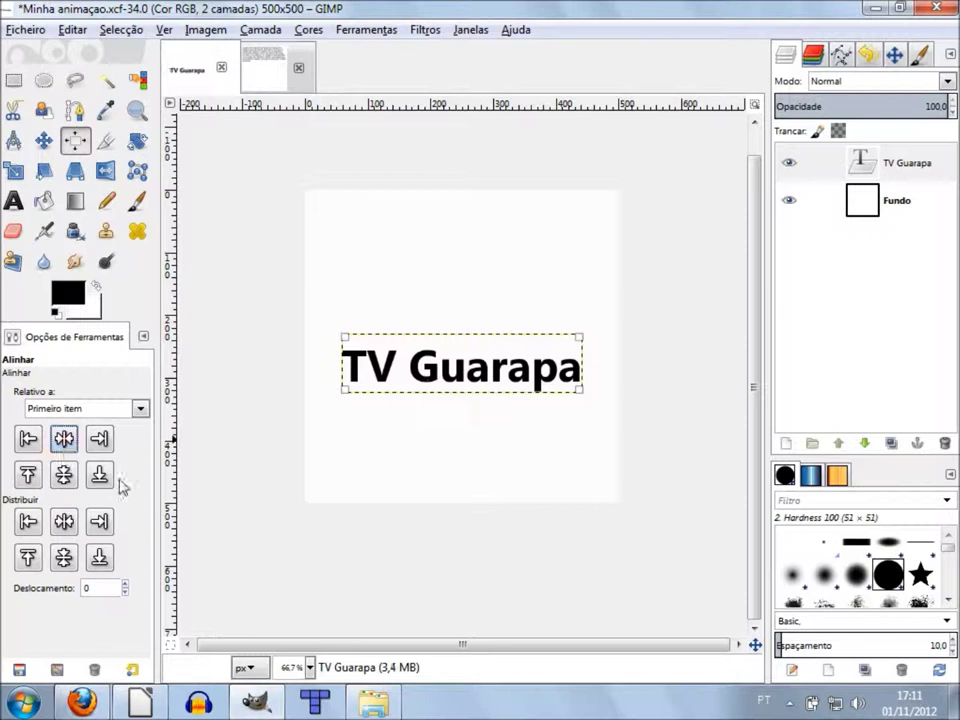
click(64, 476)
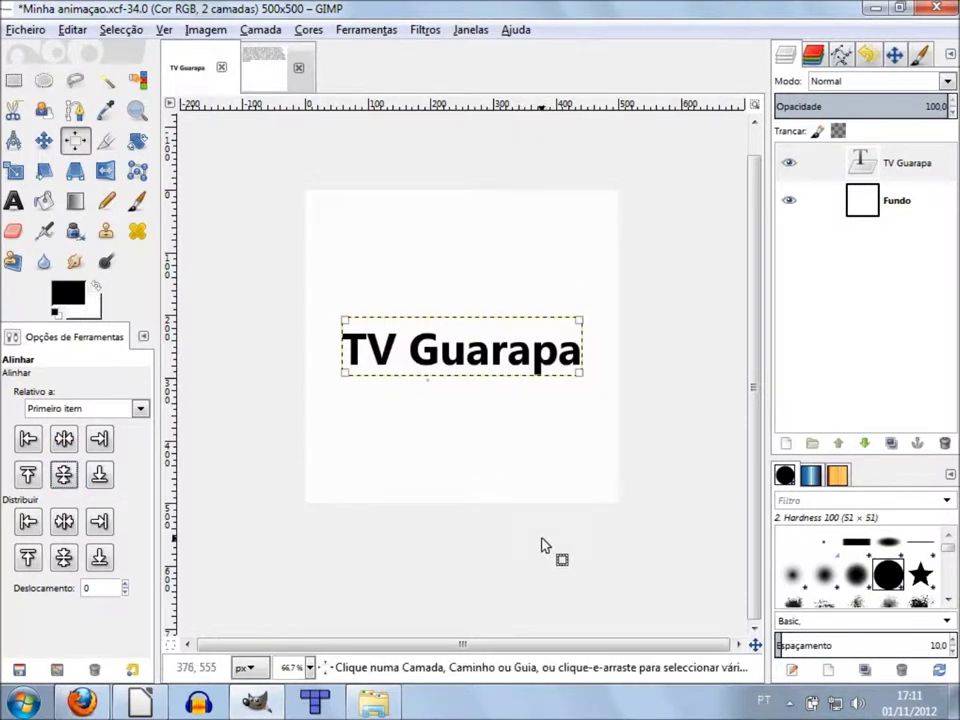
click(13, 80)
click(330, 247)
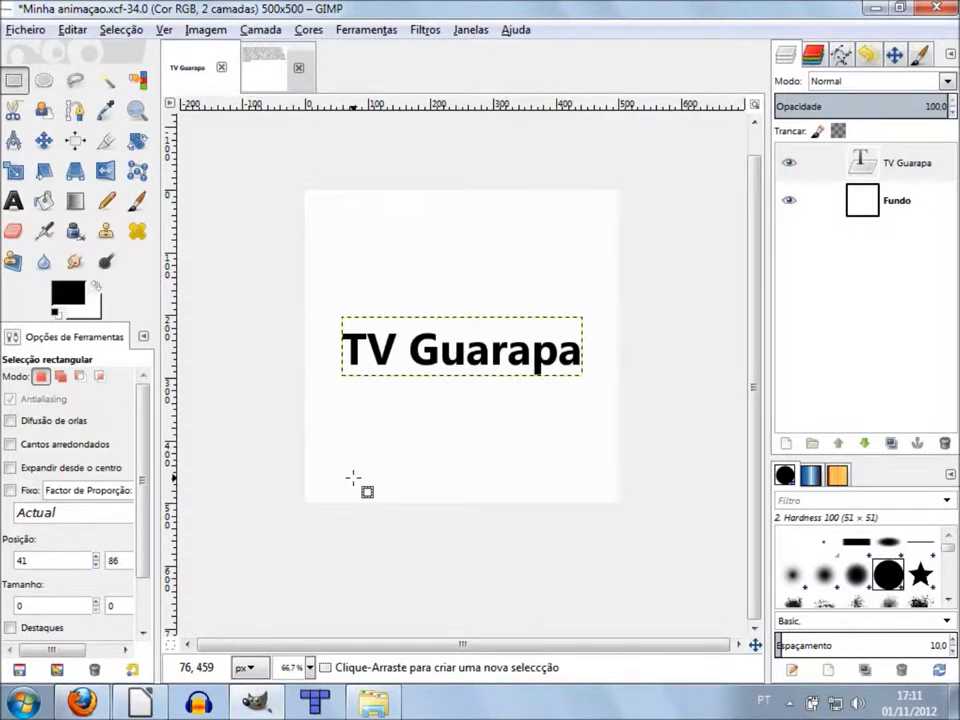
Duplicate the TV Guarapa text layer, creating 'TV Guarapa #1' on top.
right_click(868, 163)
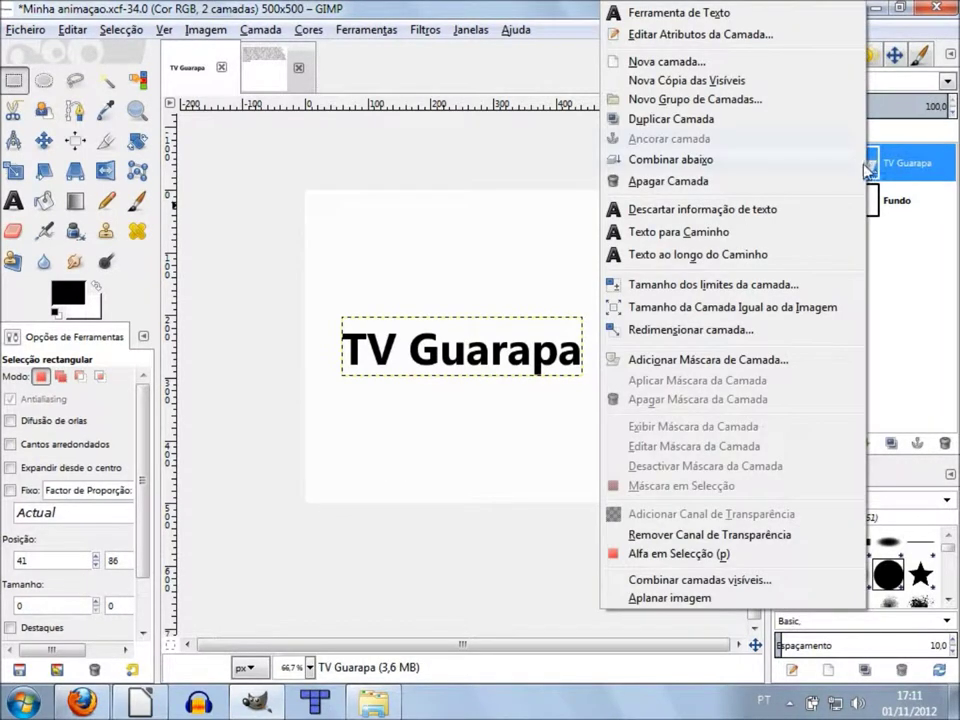
click(898, 168)
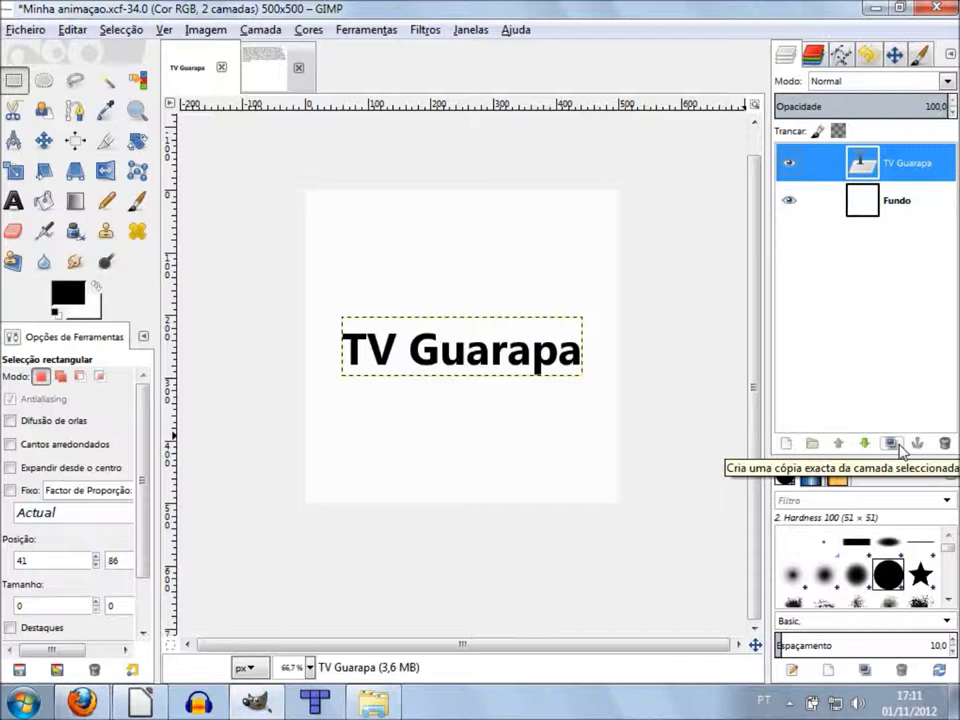
click(900, 450)
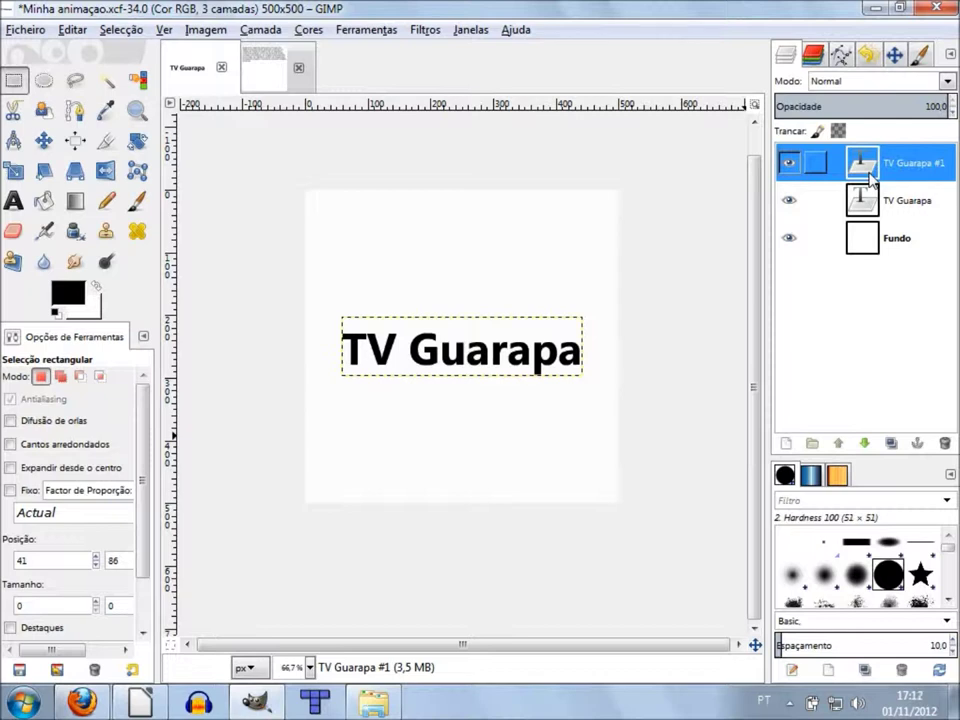
key(t)
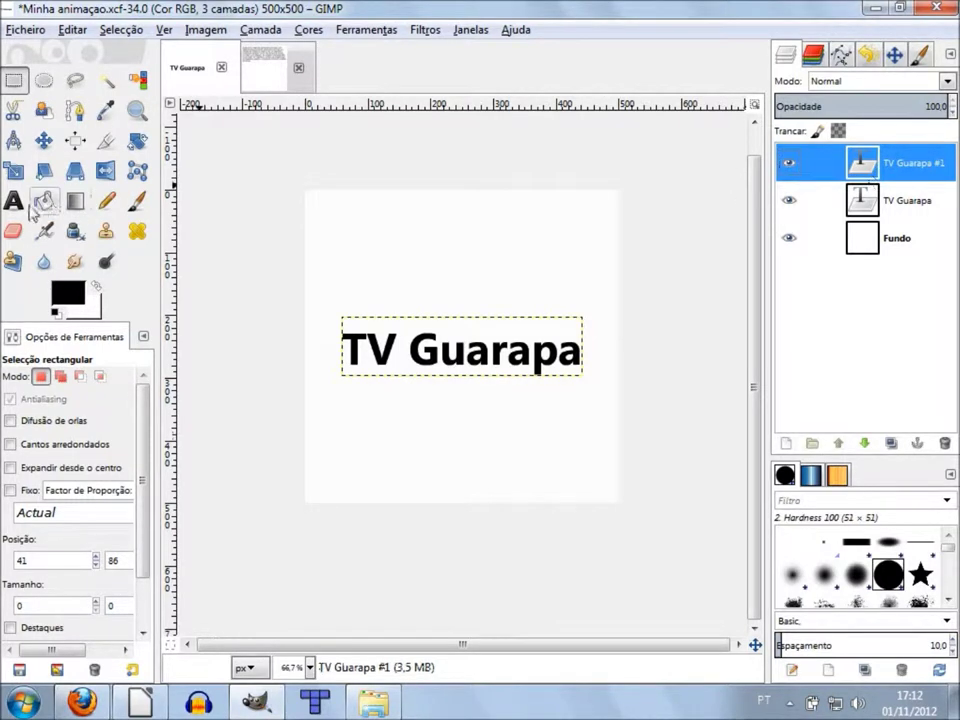
Colour all the TV Guarapa #1 text blue (1573f3).
click(465, 362)
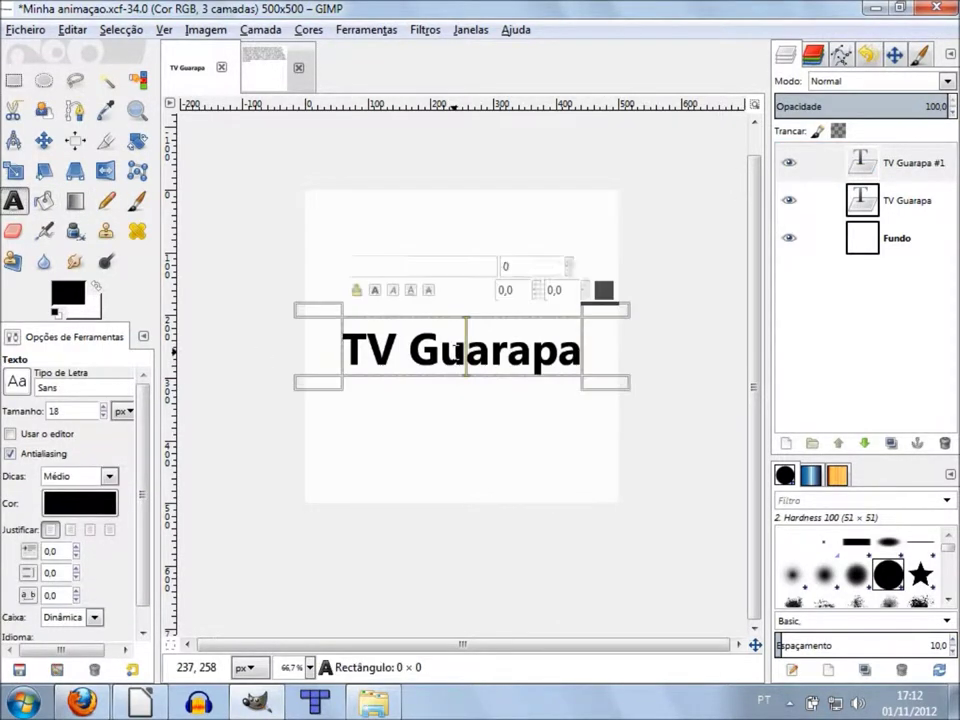
key(ctrl+a)
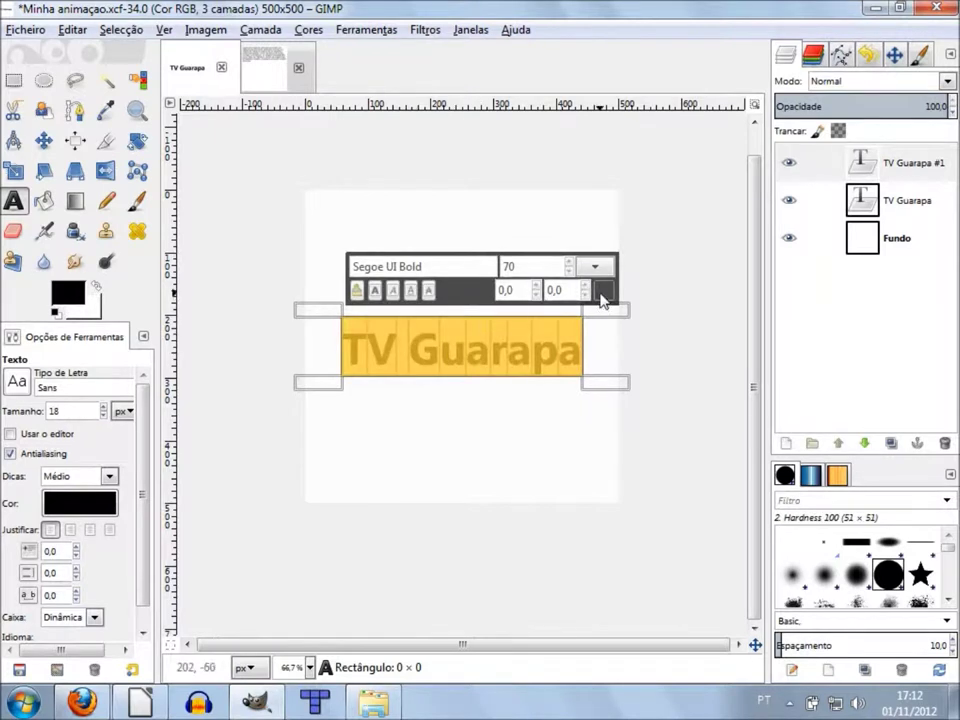
click(604, 290)
click(381, 316)
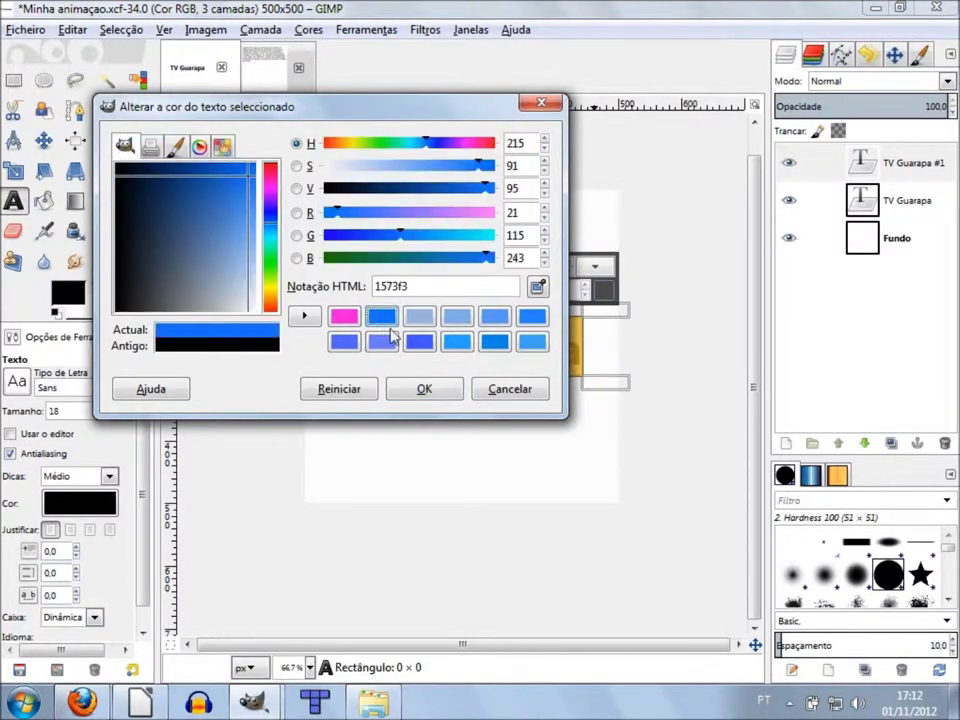
click(440, 395)
key(Escape)
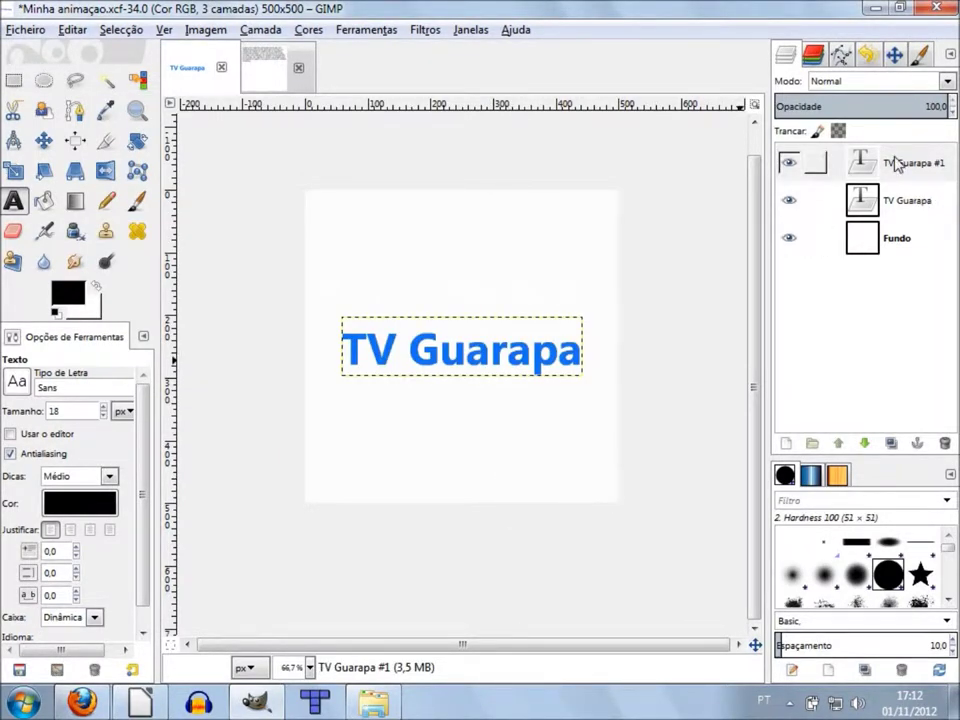
Toggle the blue layer's visibility to compare with the black original, then duplicate it as TV Guarapa #2.
click(789, 165)
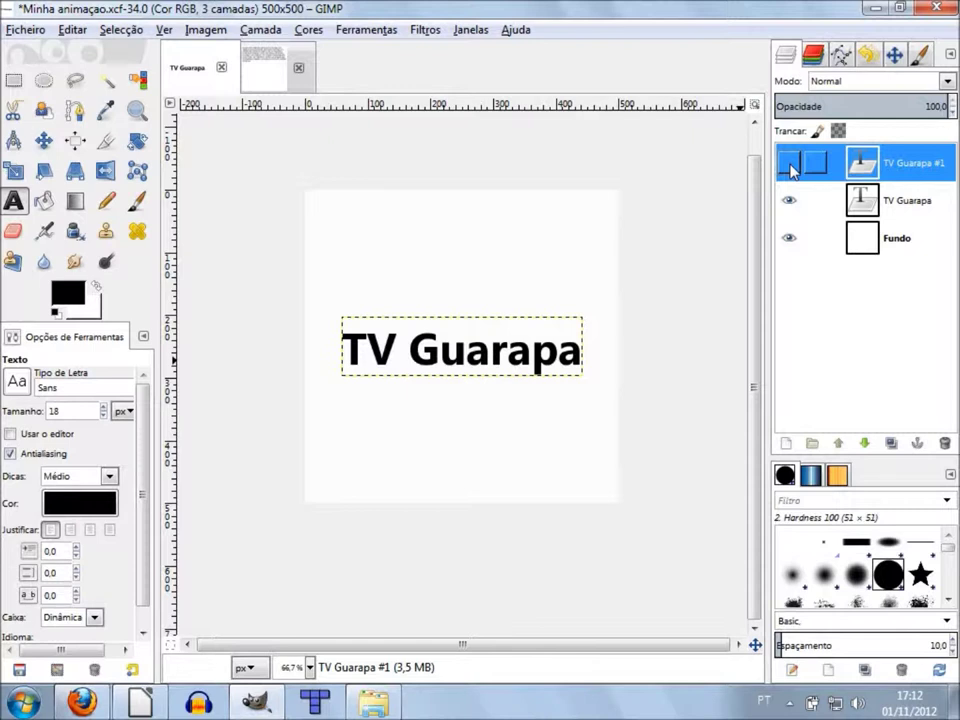
click(790, 166)
click(790, 166)
click(790, 166)
click(790, 166)
click(790, 166)
click(790, 166)
click(790, 166)
click(790, 166)
click(790, 166)
click(790, 166)
click(790, 166)
click(790, 166)
click(790, 166)
click(790, 166)
click(790, 166)
click(790, 166)
click(790, 166)
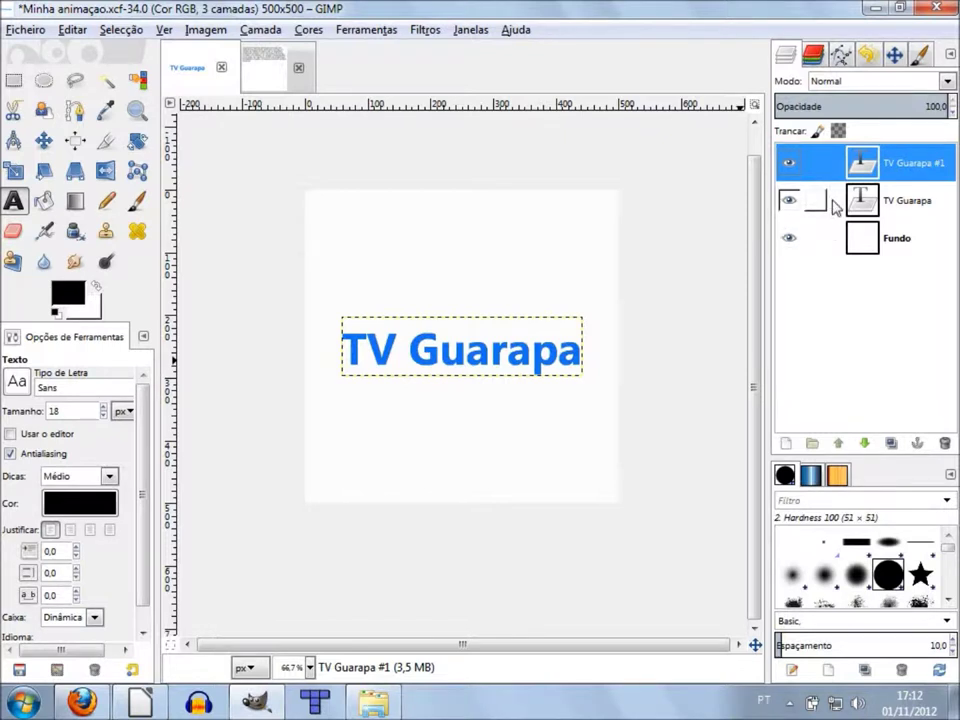
click(891, 443)
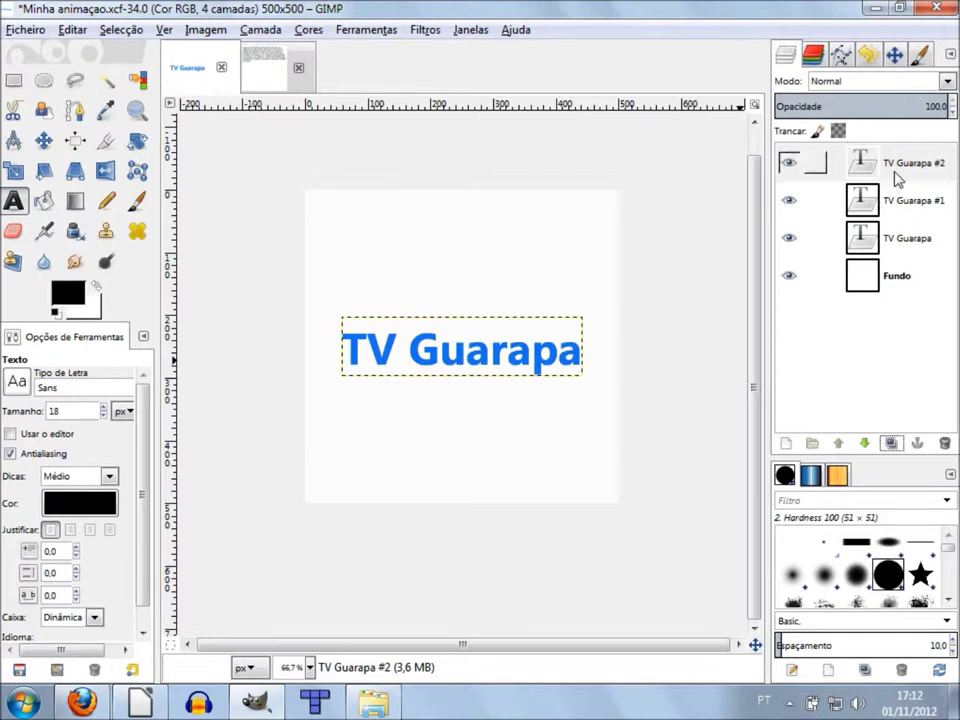
Make the TV Guarapa #2 text pink (f315db), then duplicate that layer as TV Guarapa #3.
click(500, 333)
key(ctrl+a)
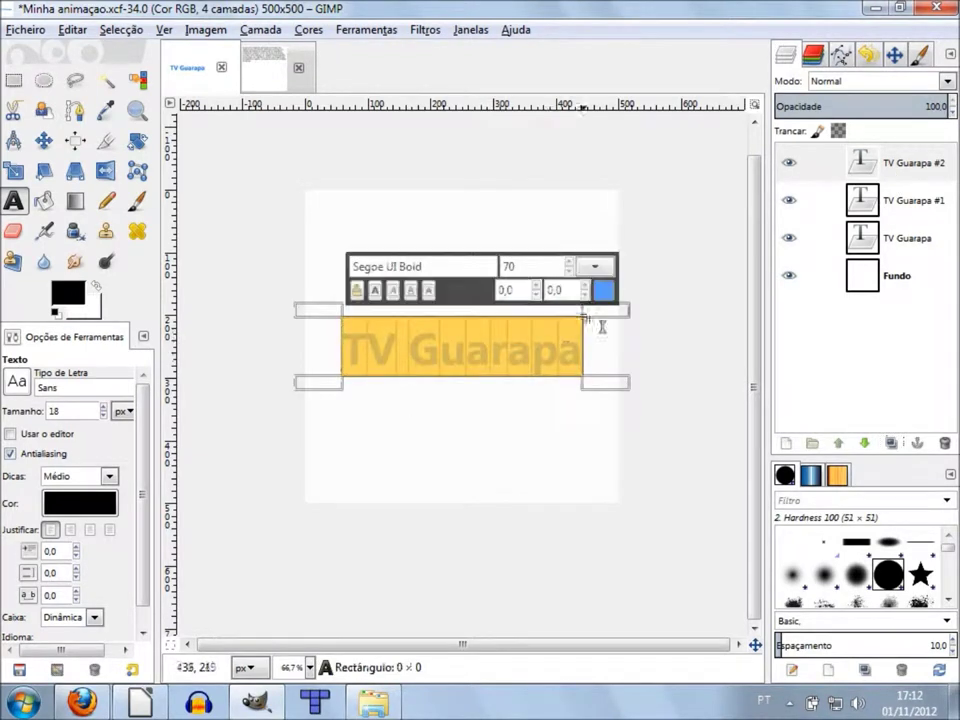
click(603, 290)
click(405, 341)
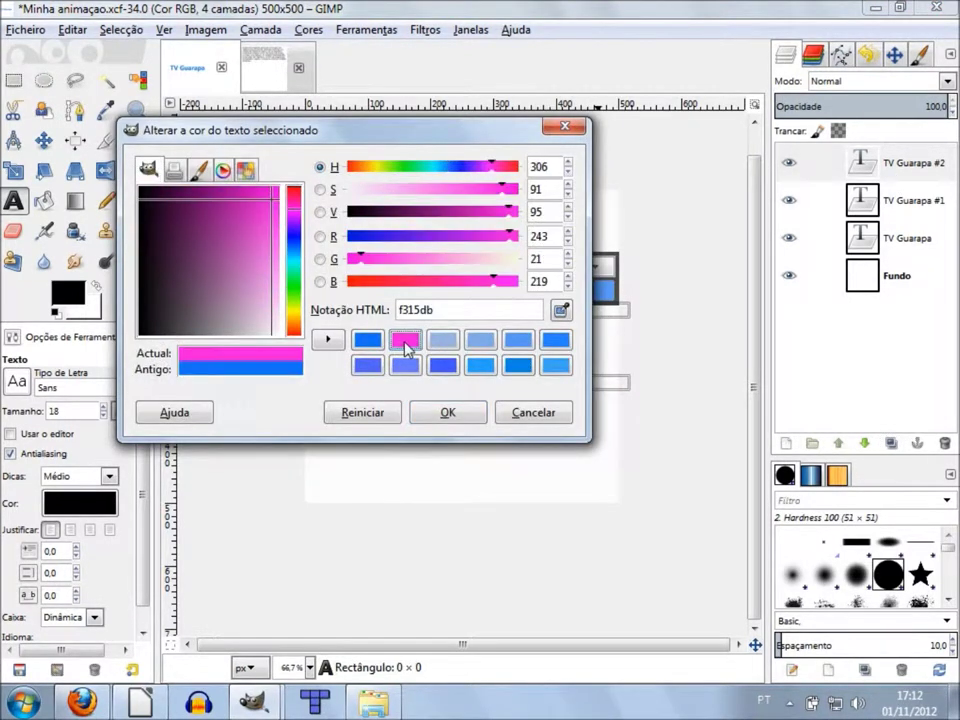
click(447, 412)
key(Escape)
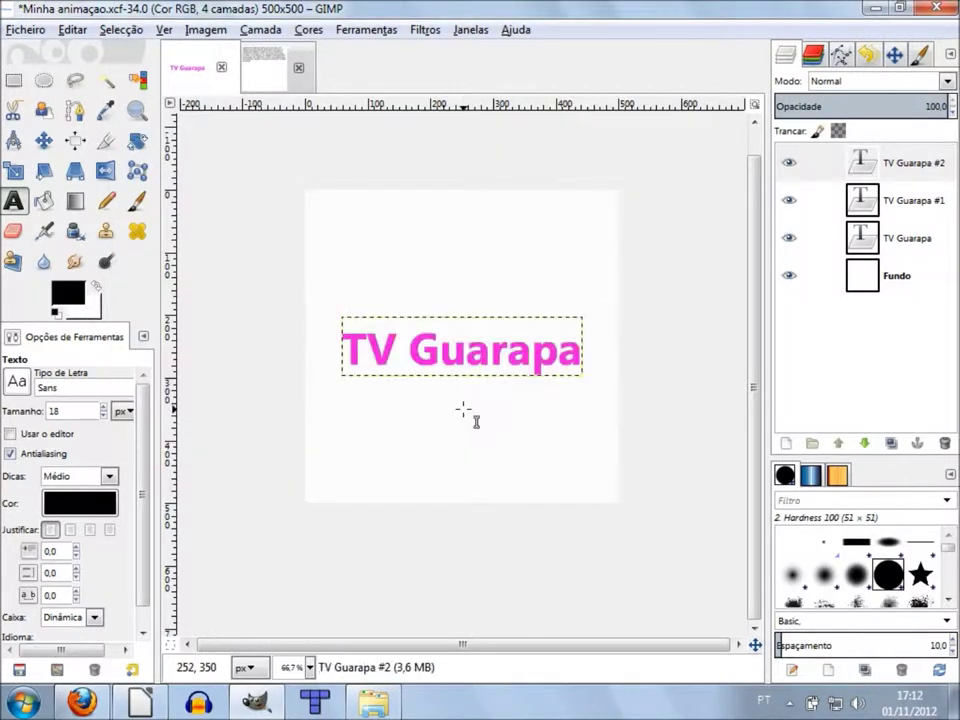
click(821, 162)
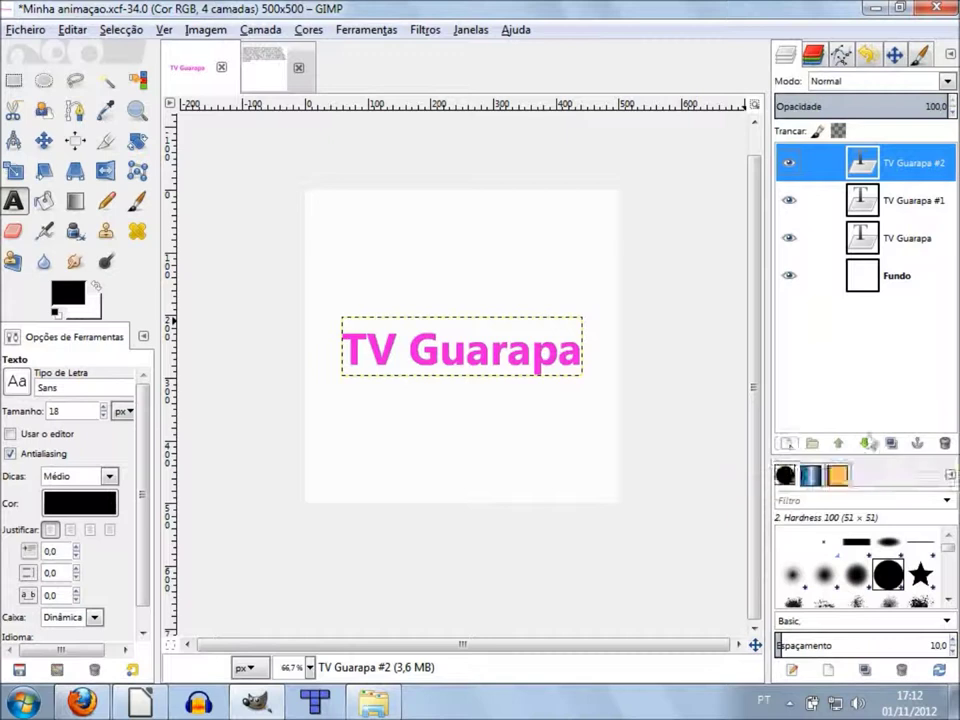
click(891, 443)
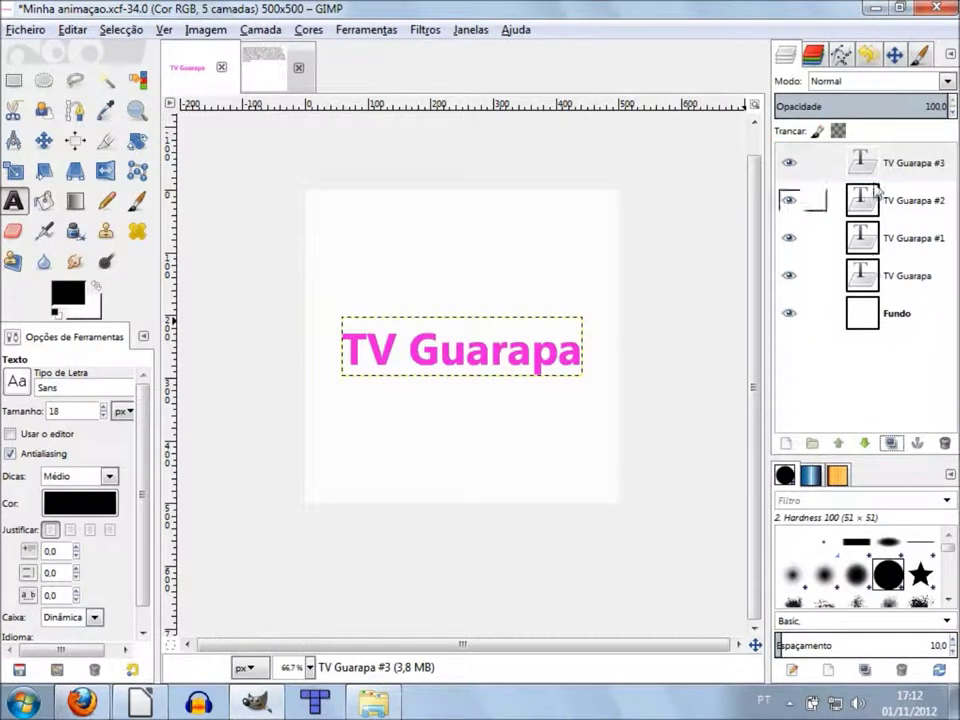
Colour the TV Guarapa #3 text a dark green.
triple_click(495, 350)
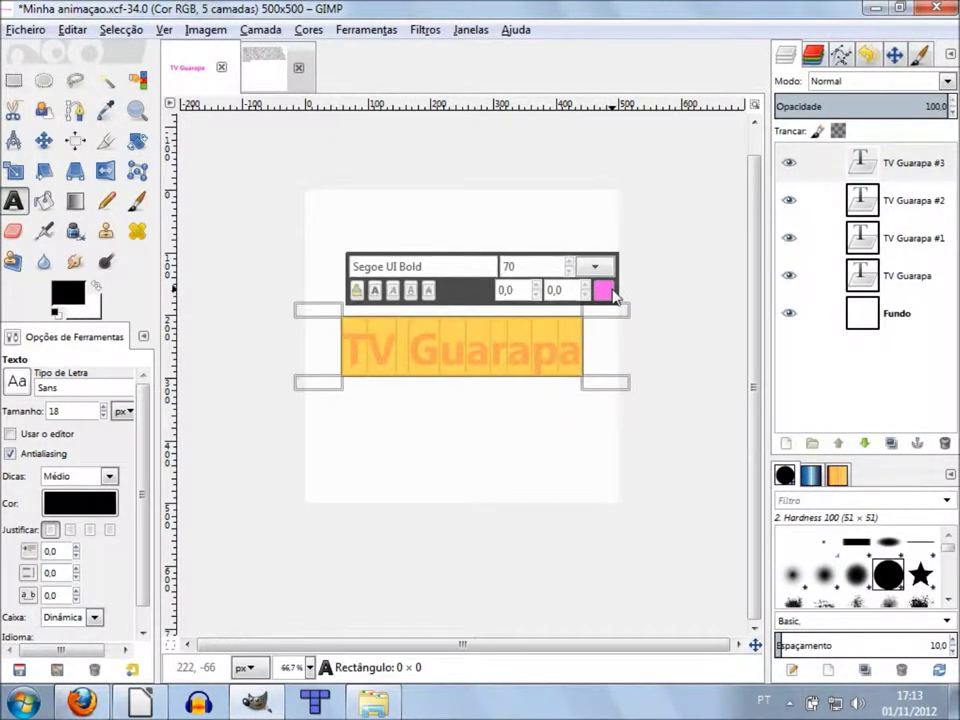
click(603, 290)
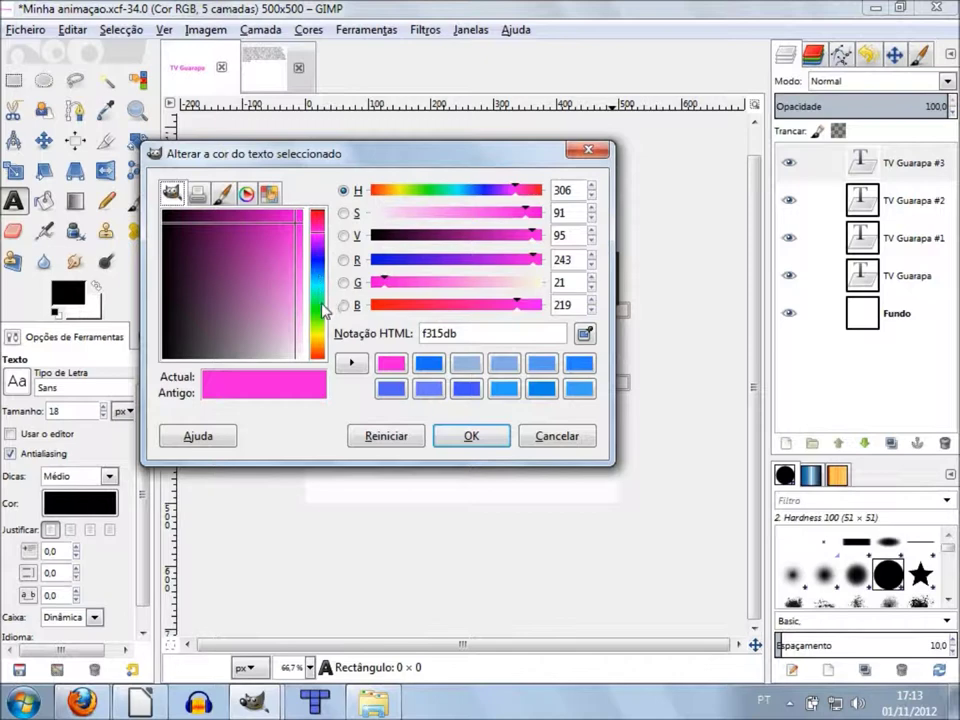
click(320, 305)
drag(268, 252, 231, 240)
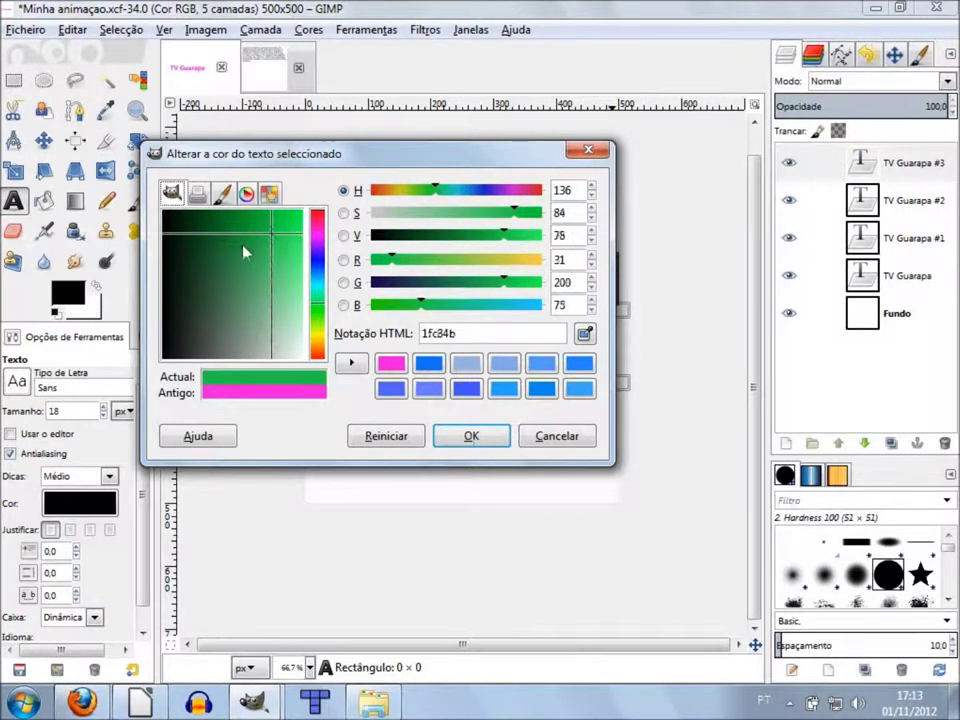
click(491, 430)
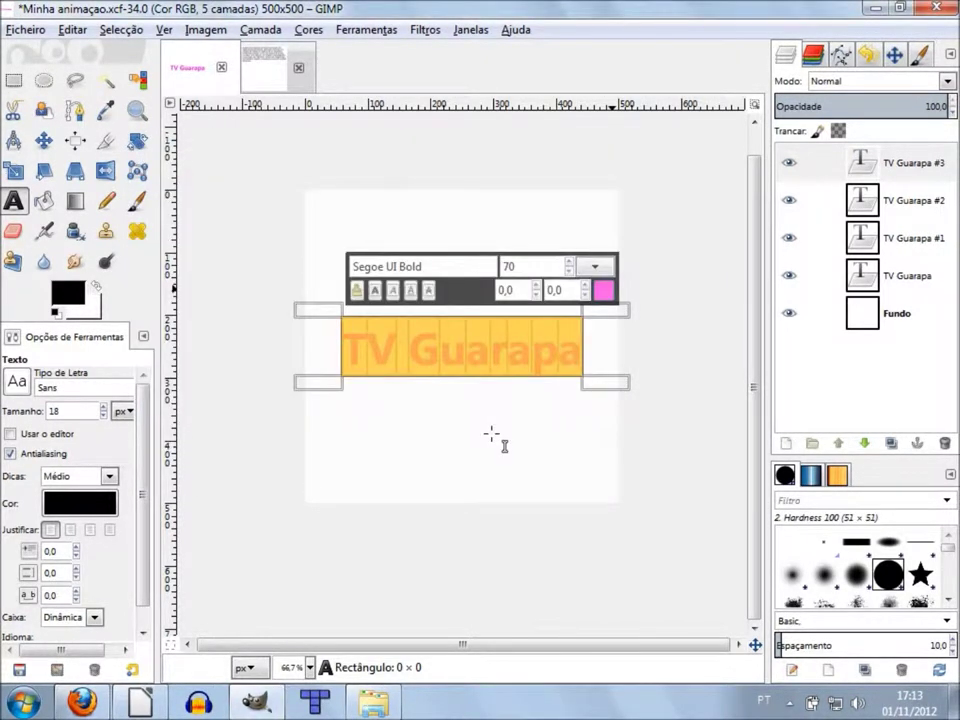
key(Escape)
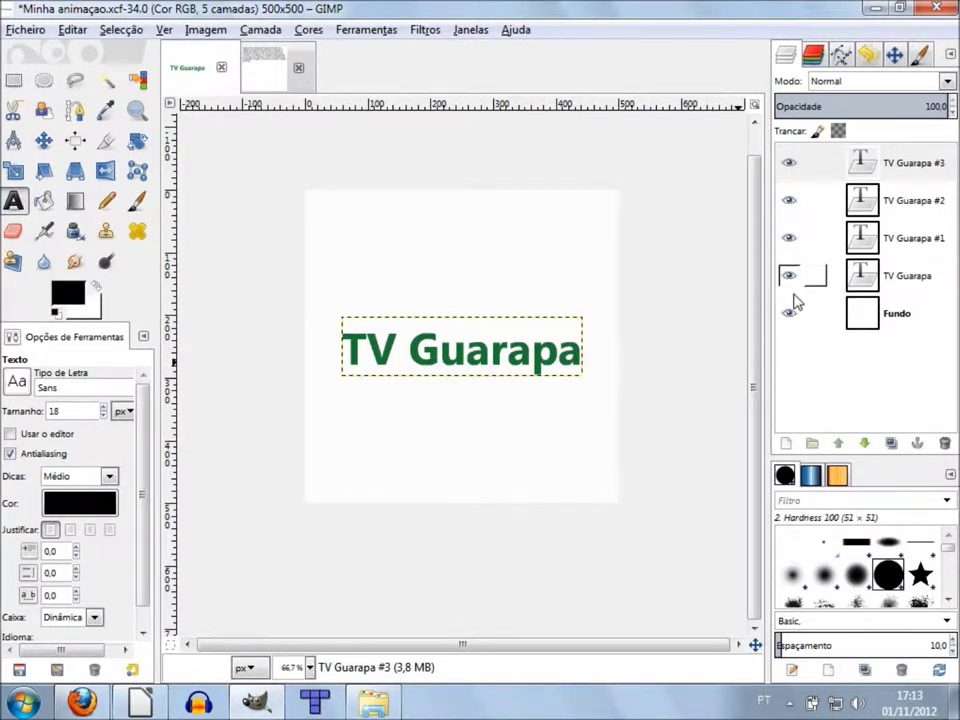
Hide and reshow each text layer to compare the black, blue, pink and green versions.
click(789, 162)
click(789, 200)
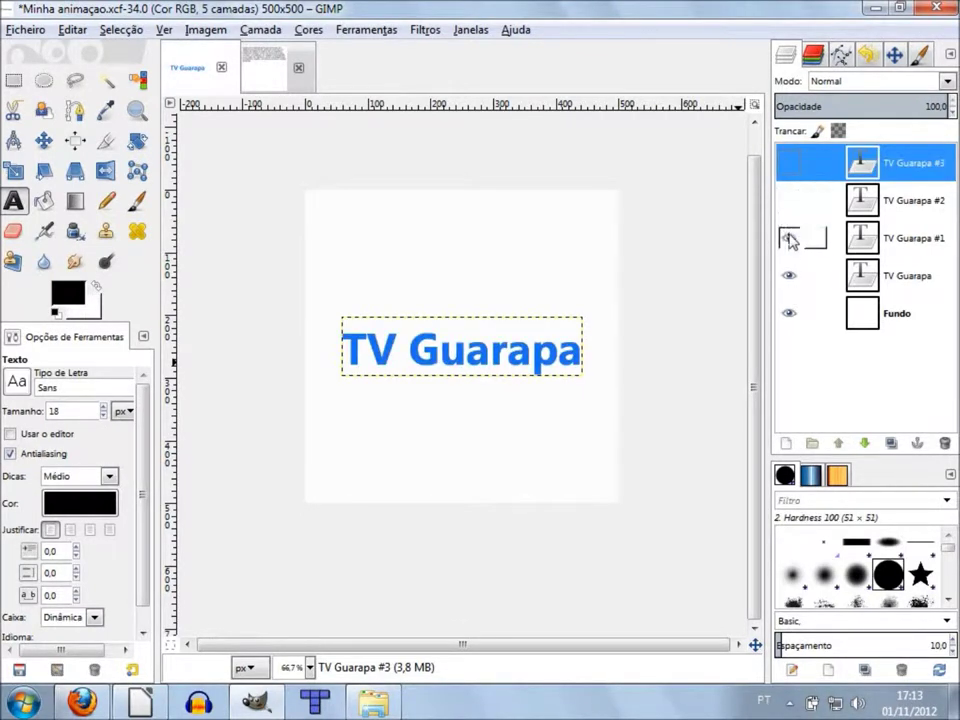
click(789, 237)
click(789, 275)
click(789, 275)
click(789, 237)
click(789, 200)
click(790, 165)
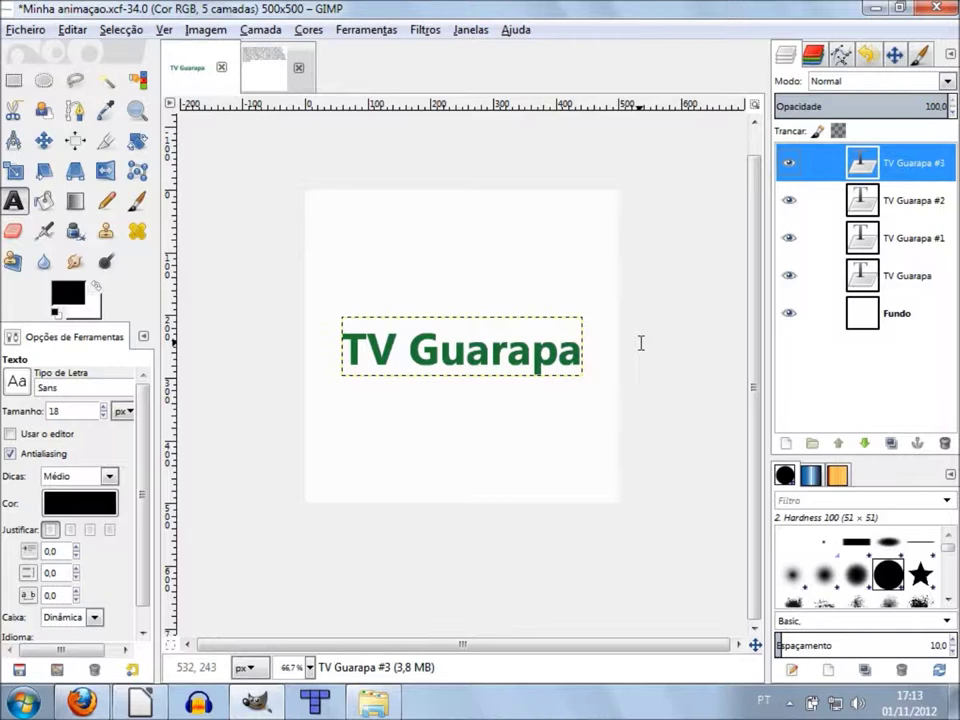
click(426, 30)
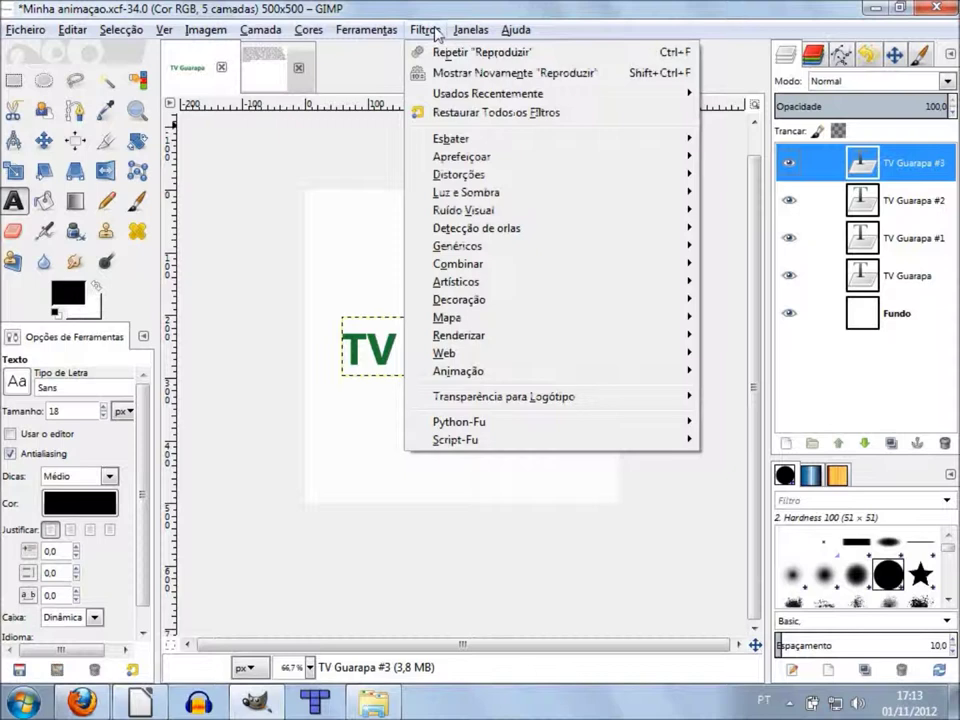
mouse_move(458, 371)
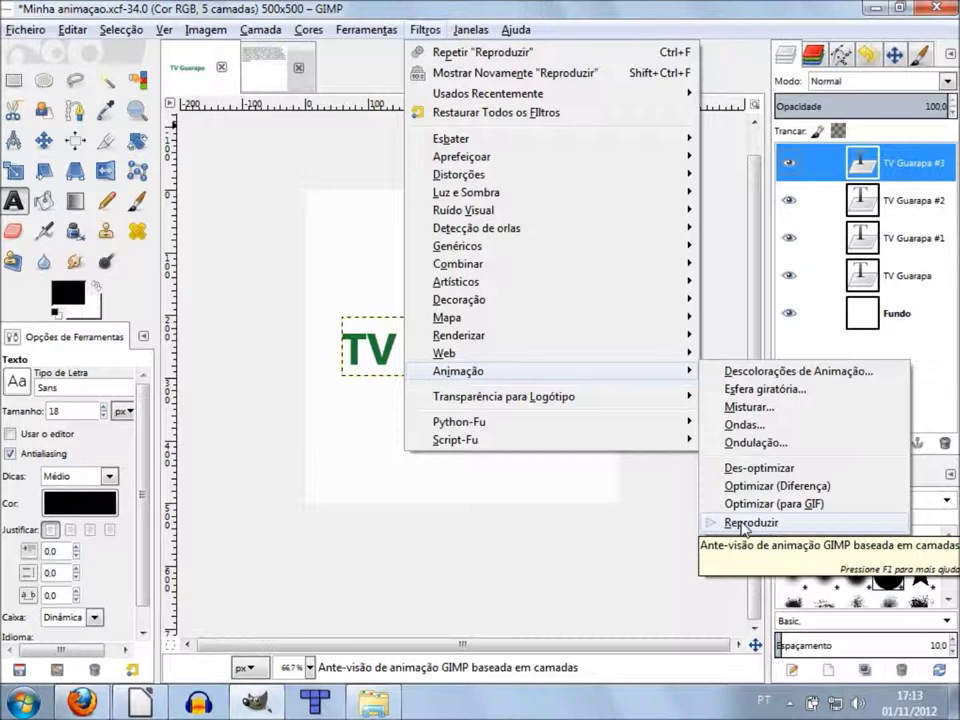
Open Filtros > Animação > Reproduzir and play the five frames at normal speed.
click(742, 523)
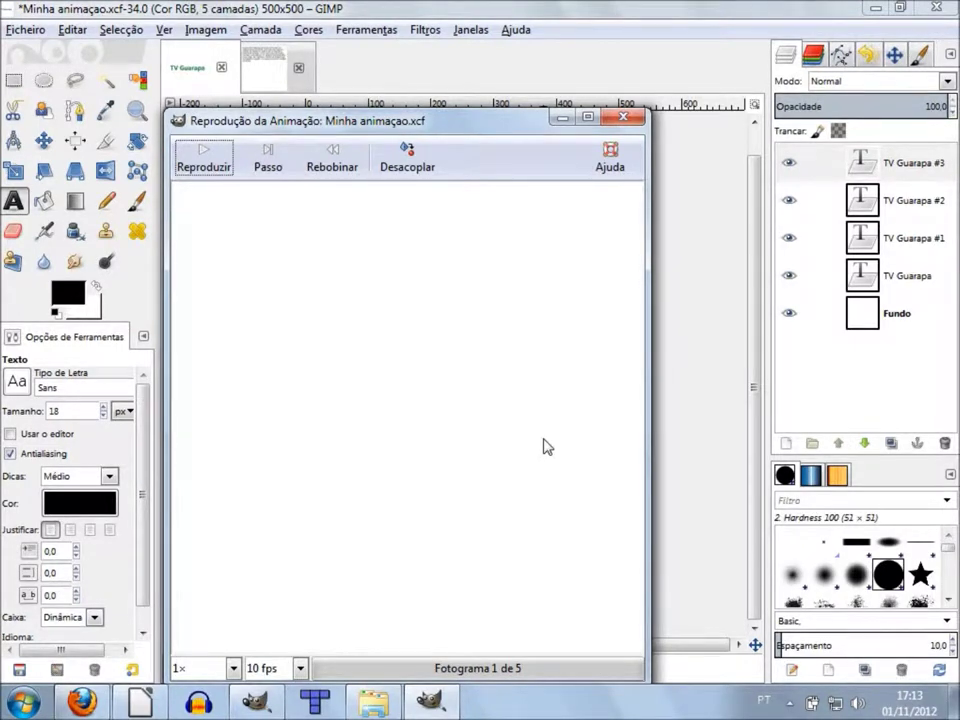
drag(487, 130, 537, 70)
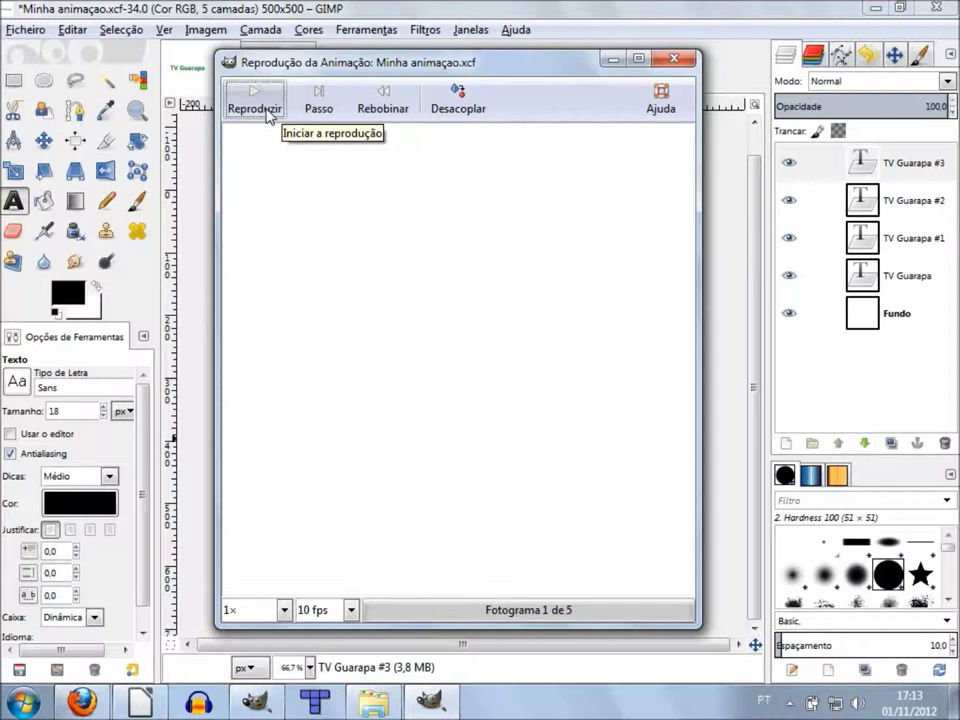
click(266, 112)
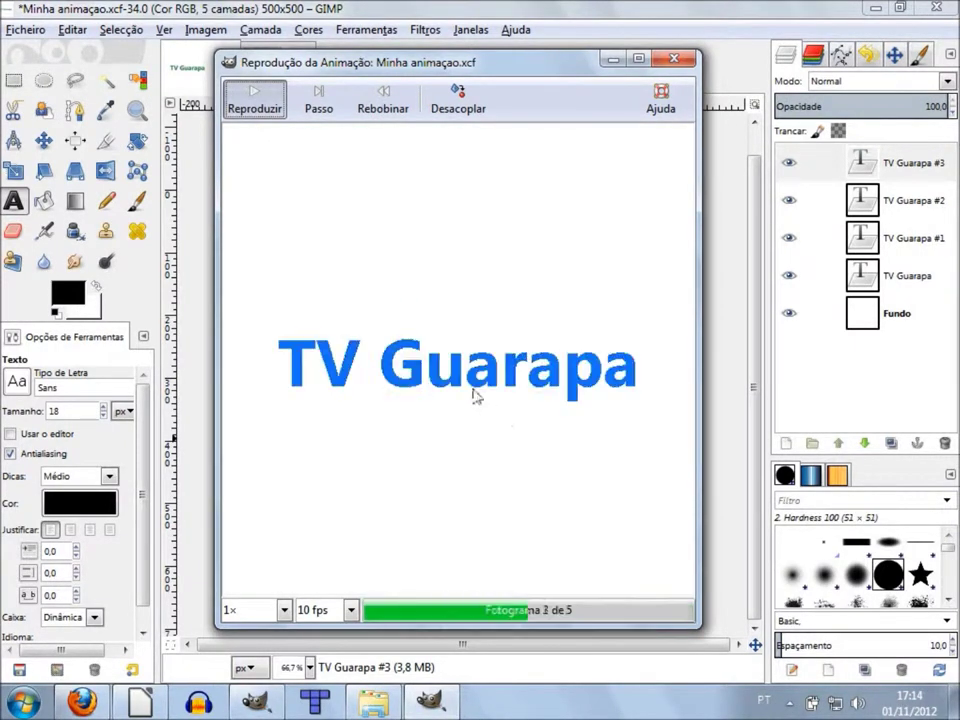
click(270, 103)
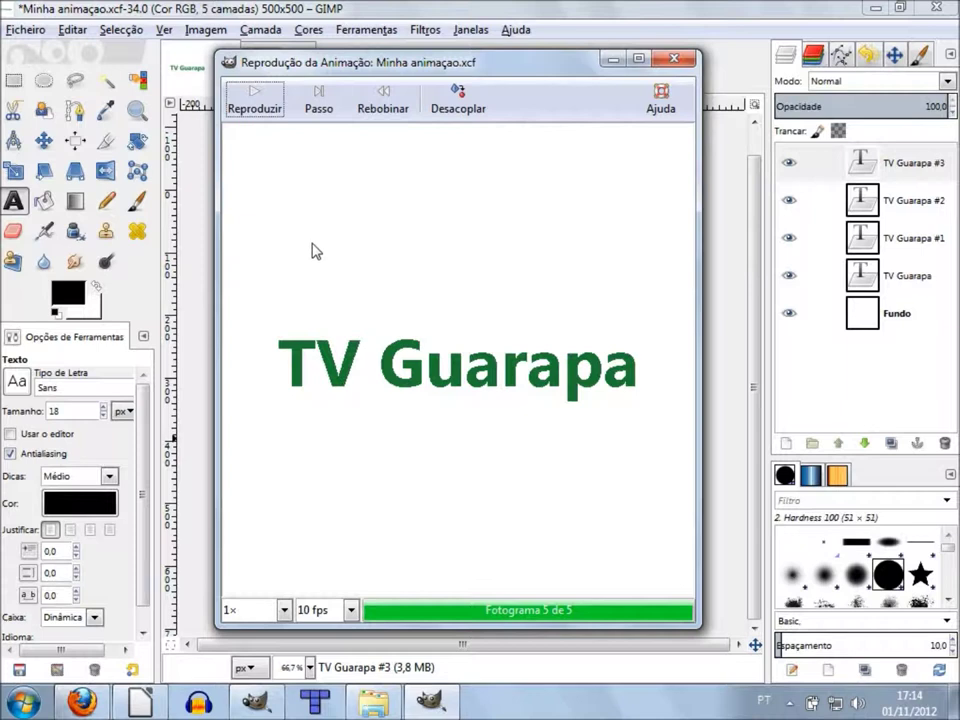
click(284, 610)
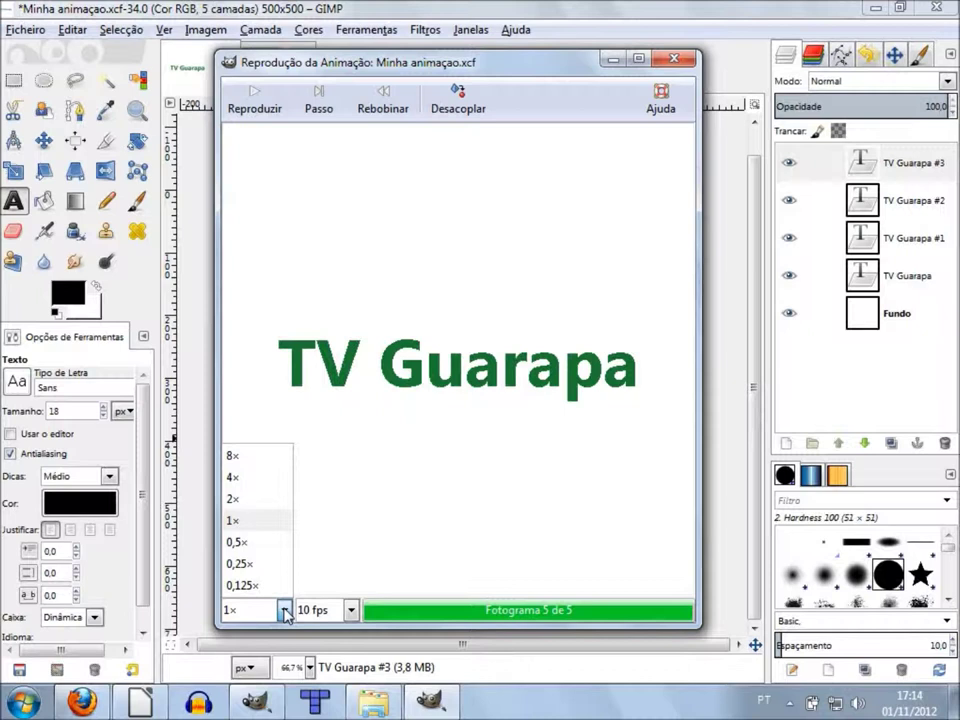
Speed the playback up to 2×, then 4×, then 8×.
click(270, 499)
click(266, 102)
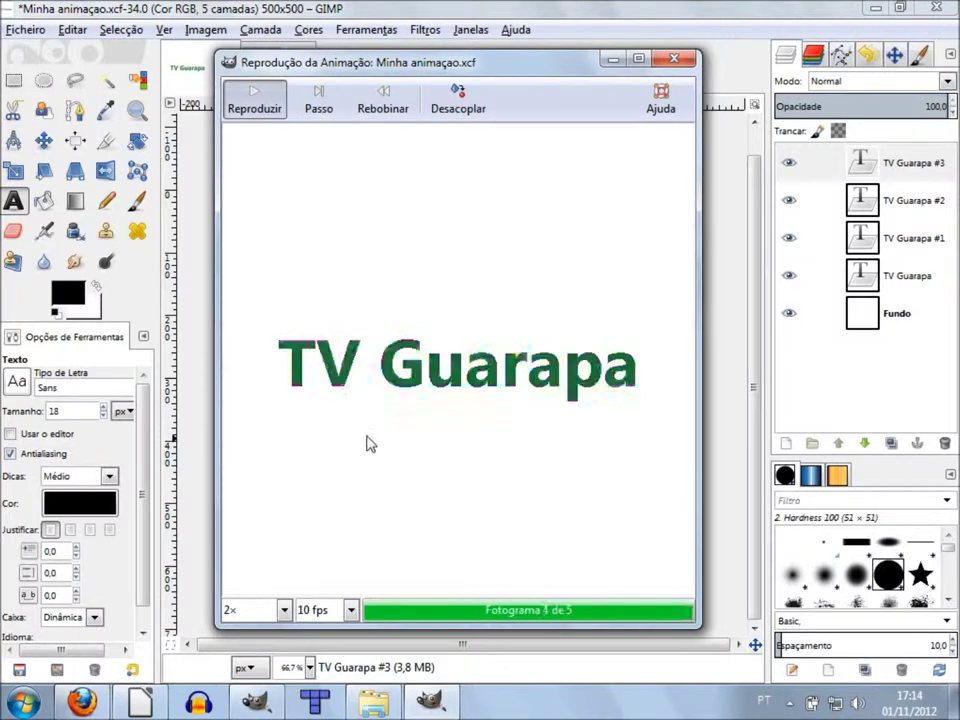
click(283, 617)
click(257, 478)
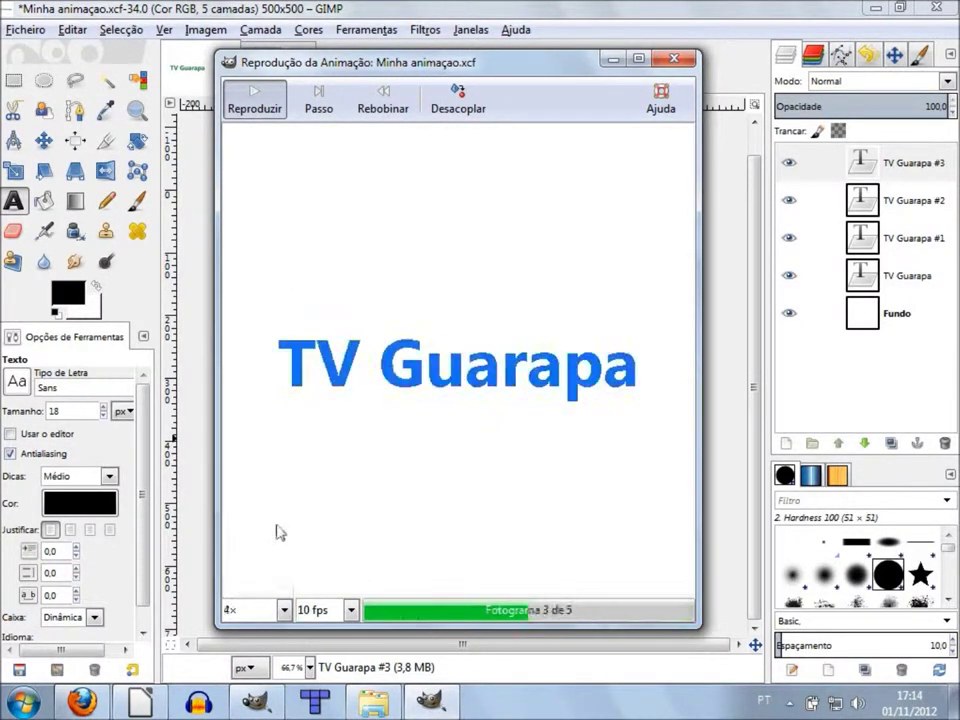
click(284, 610)
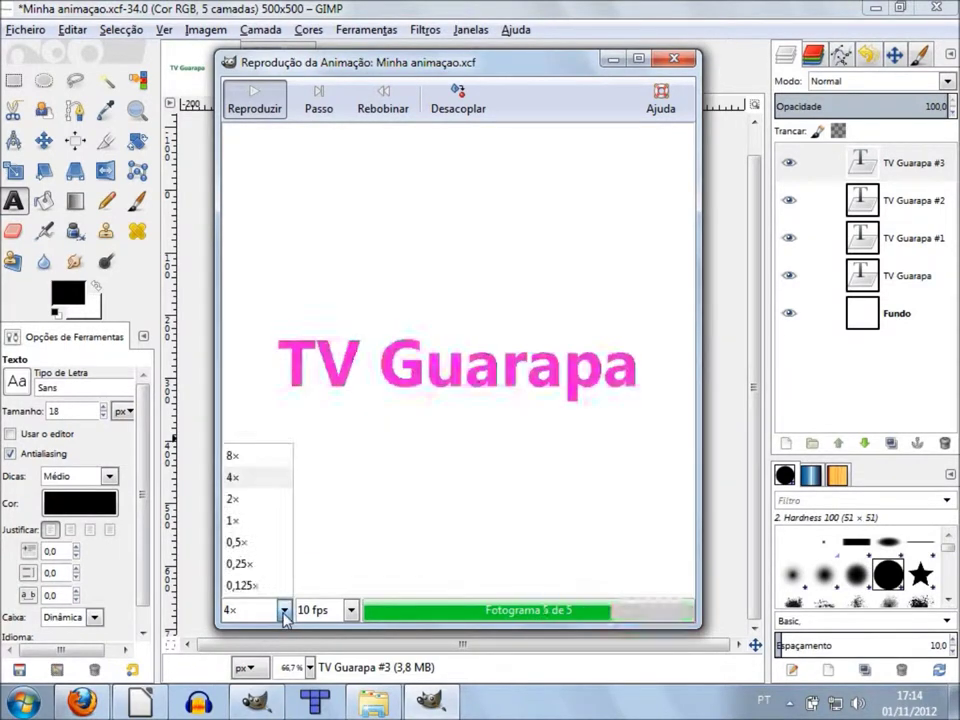
click(254, 461)
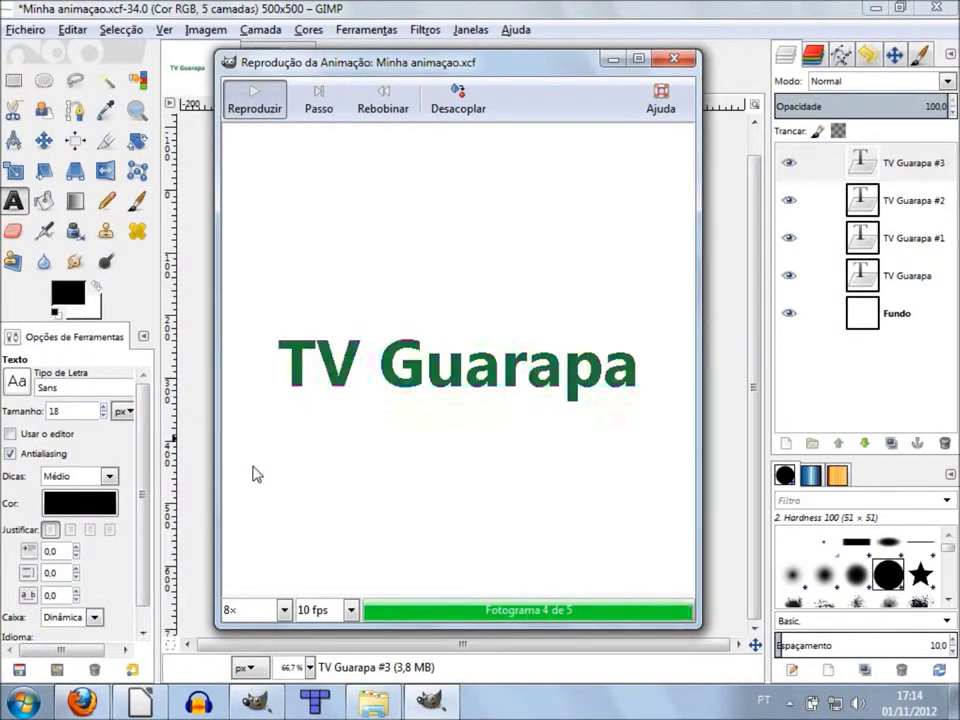
Slow the playback to 0,5×, then 0,25×, finally 0,125×.
click(241, 618)
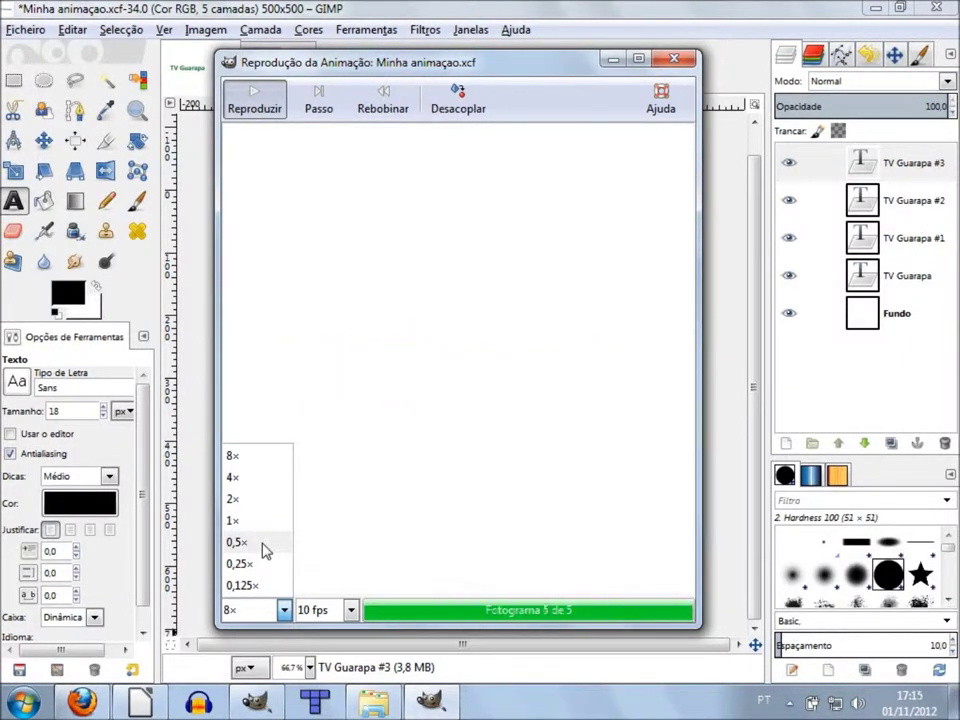
click(262, 548)
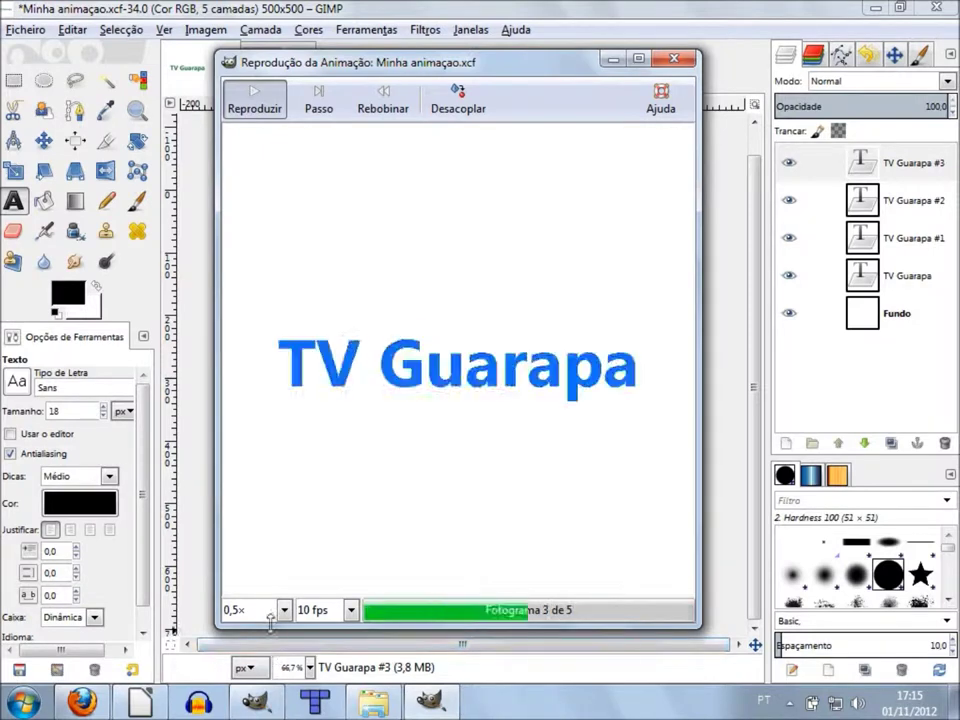
click(275, 612)
click(259, 564)
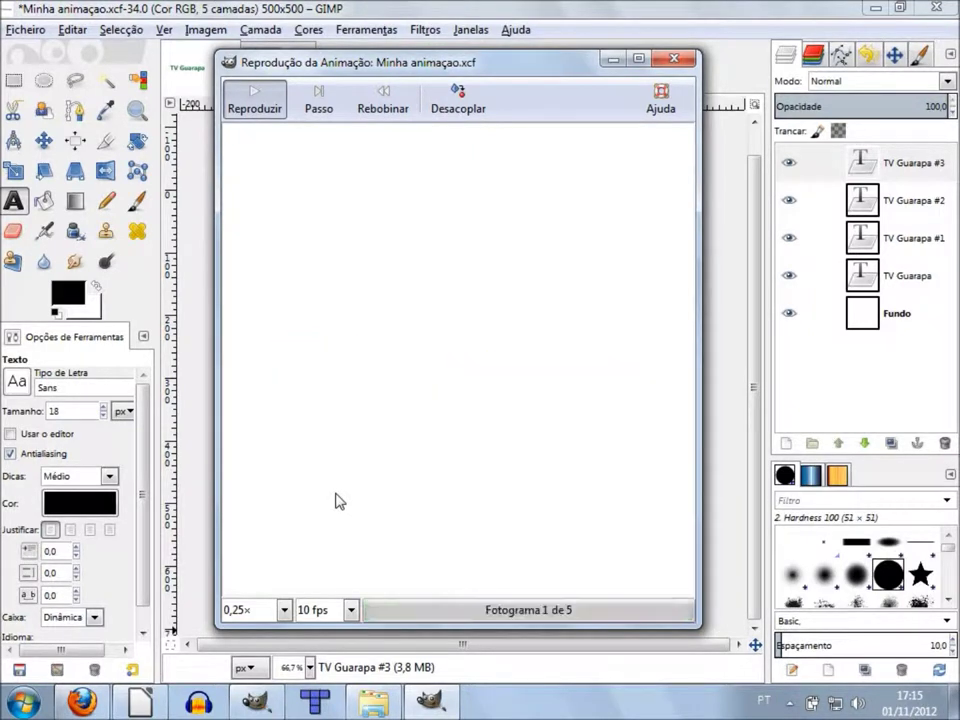
click(283, 610)
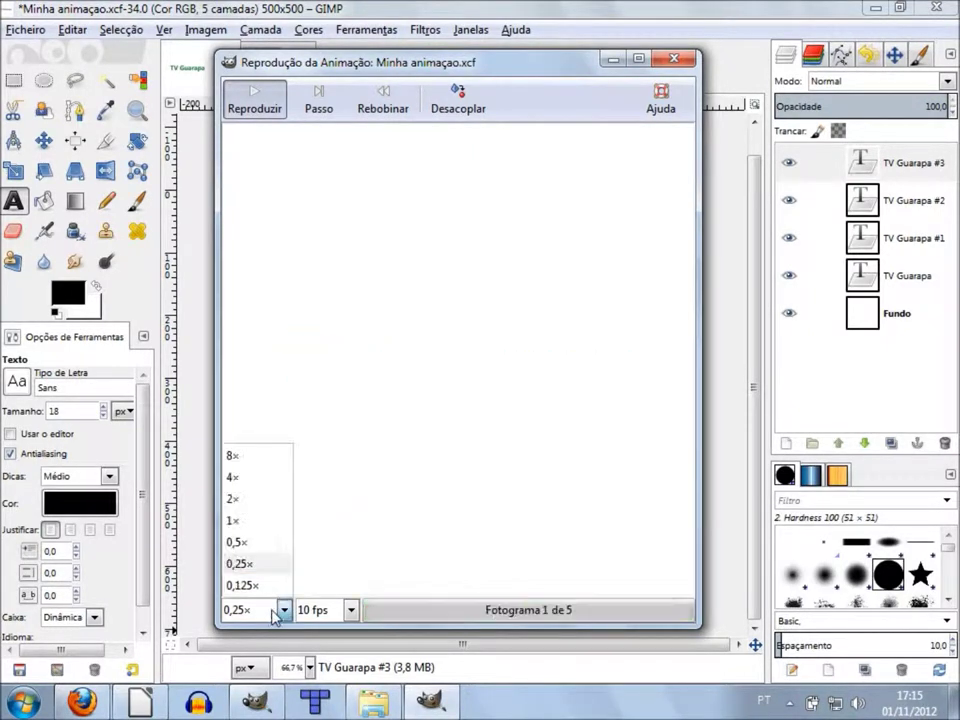
click(242, 585)
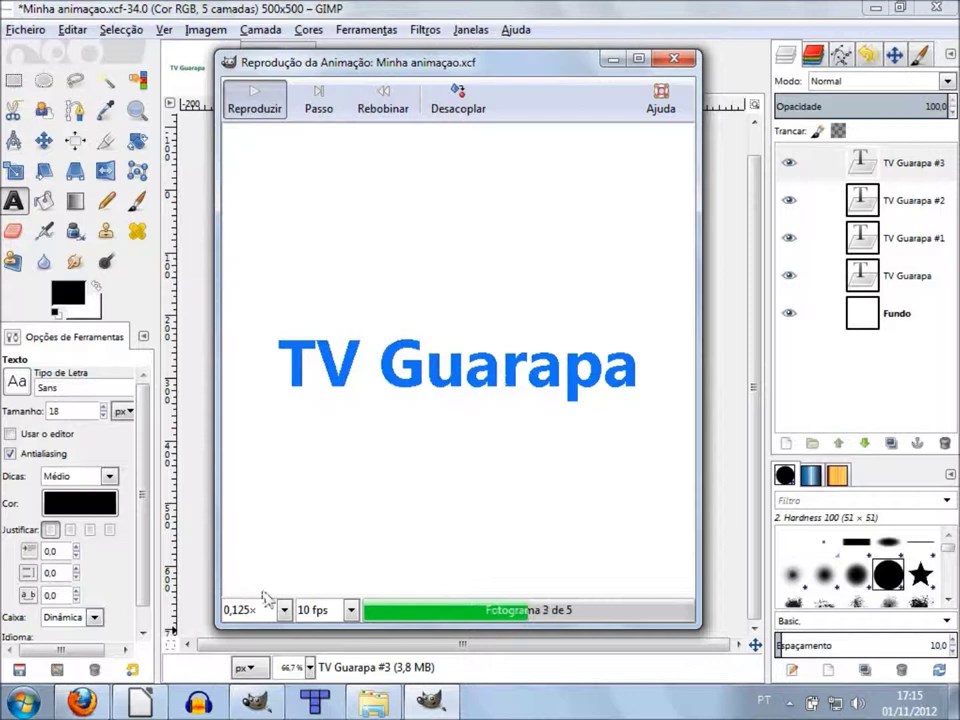
Keep the frame rate at 10 fps and close the Animation Playback window.
click(335, 614)
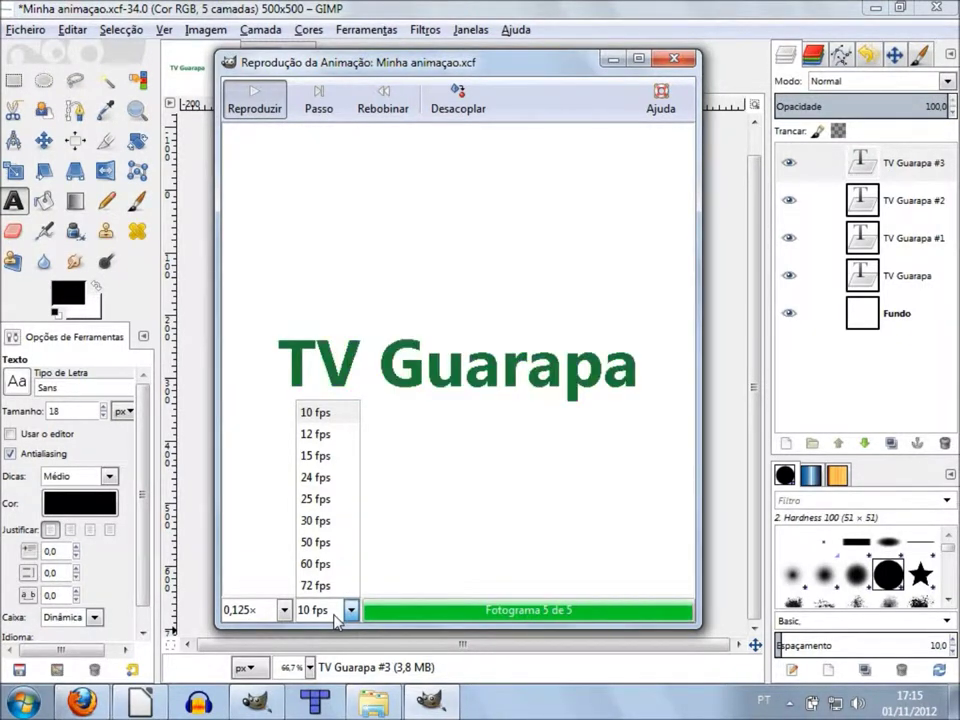
click(336, 620)
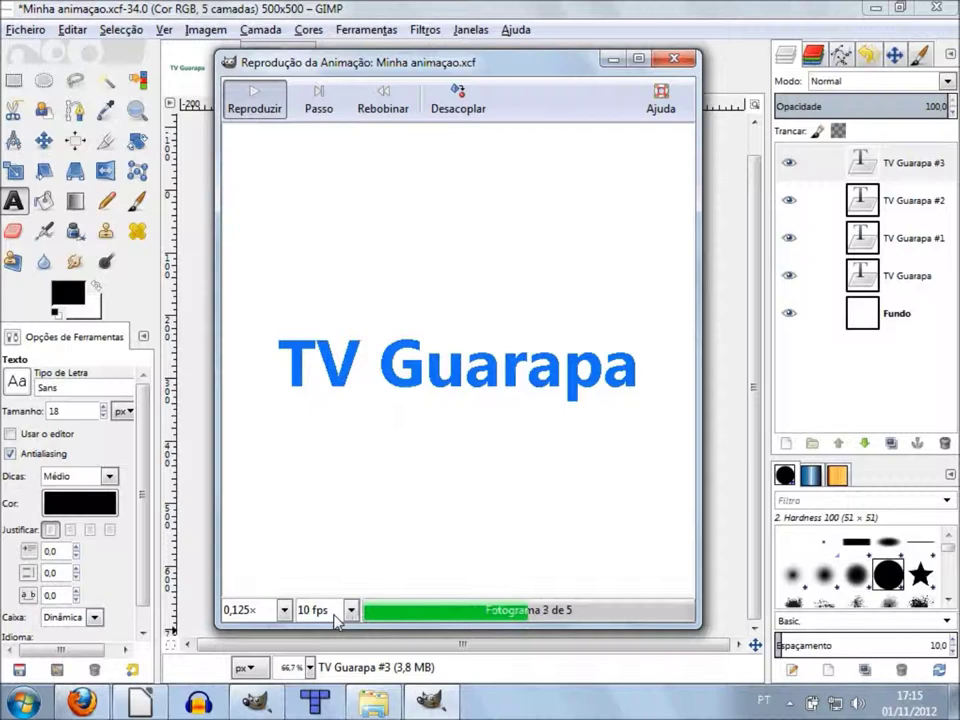
click(676, 59)
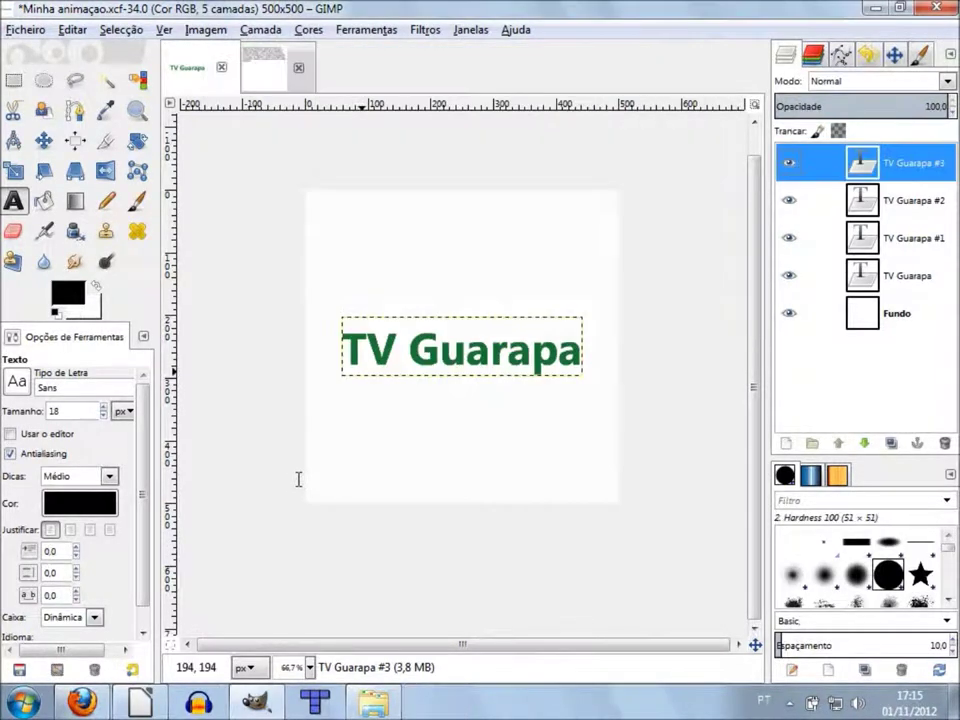
Review the frames-per-second text in the second image, then return to Minha animaçao.xcf's Filters menu.
click(266, 80)
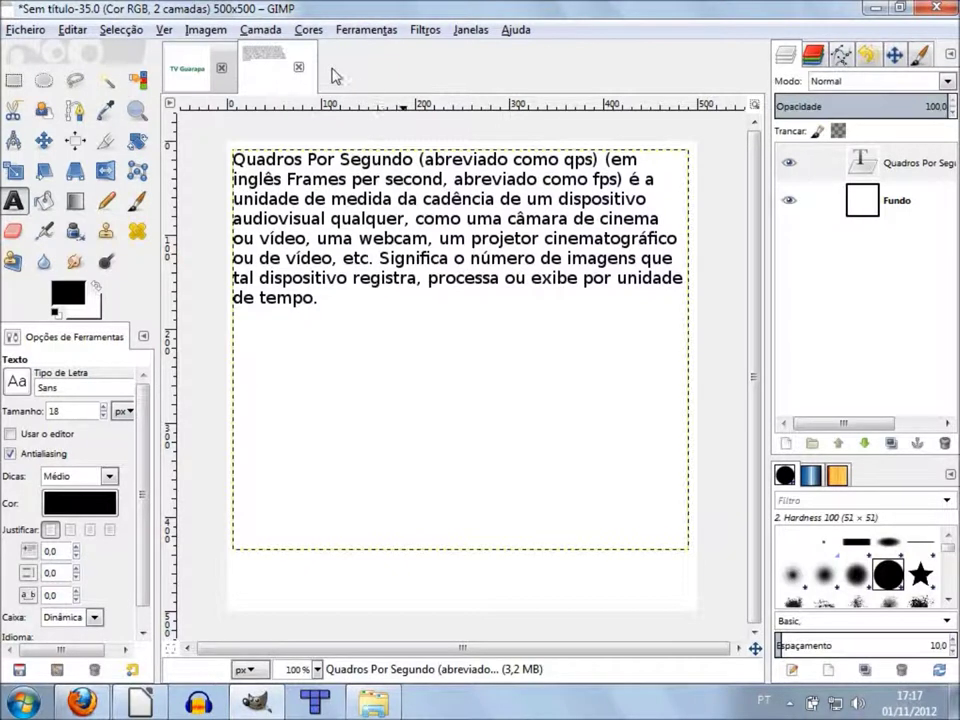
click(188, 75)
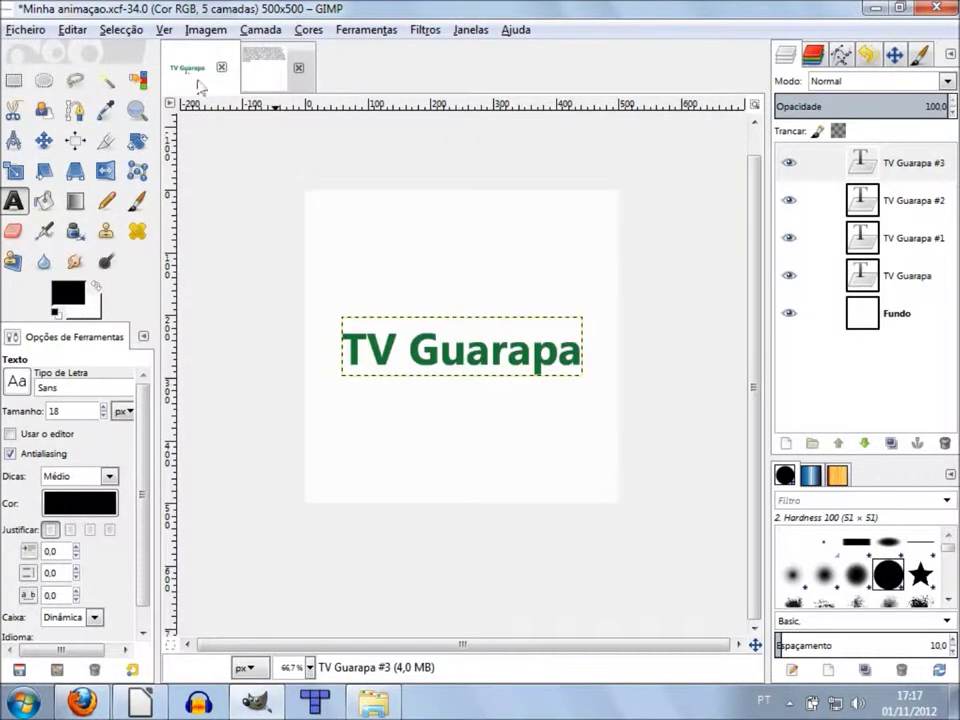
click(423, 32)
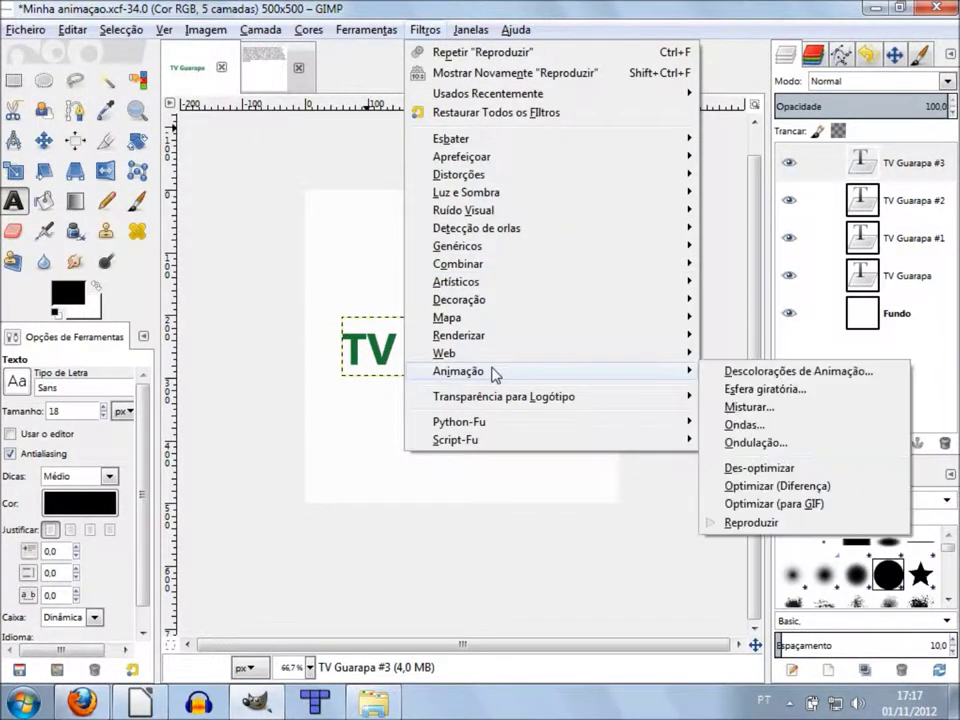
mouse_move(458, 371)
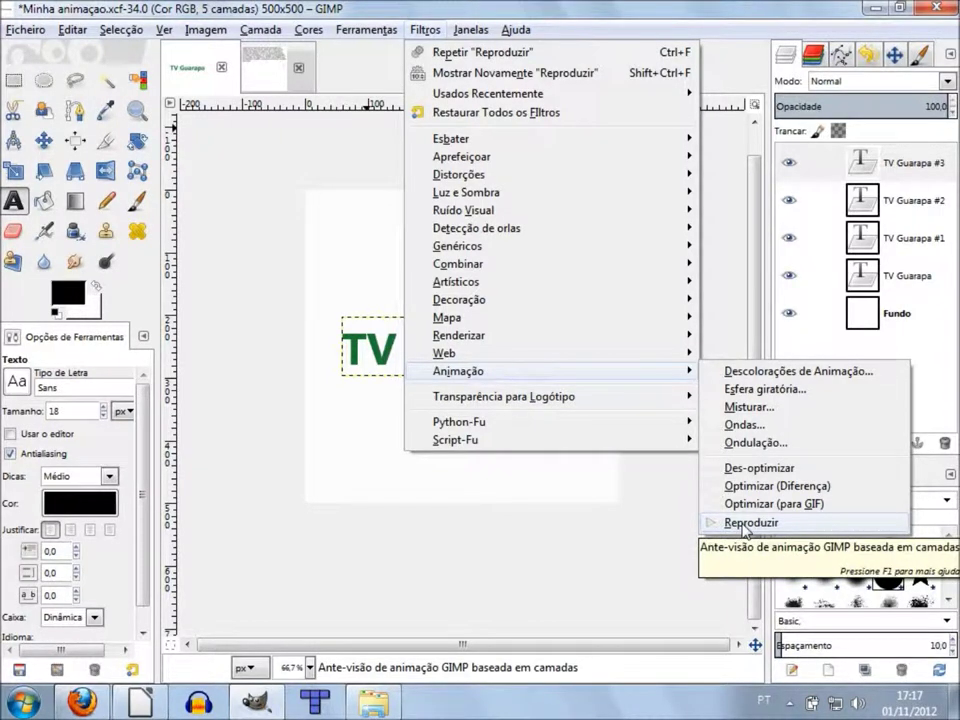
Launch Animation Playback (Filtros > Animação > Reproduzir) and start playing the TV Guarapa animation.
click(745, 524)
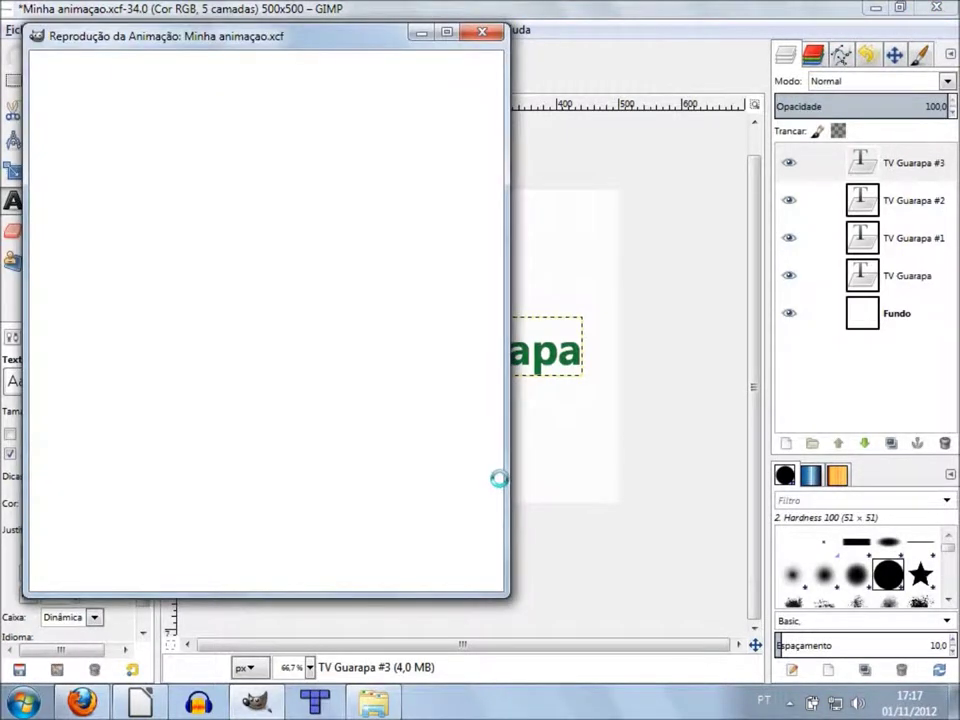
mouse_move(335, 44)
mouse_down()
mouse_move(537, 56)
mouse_move(520, 56)
mouse_up()
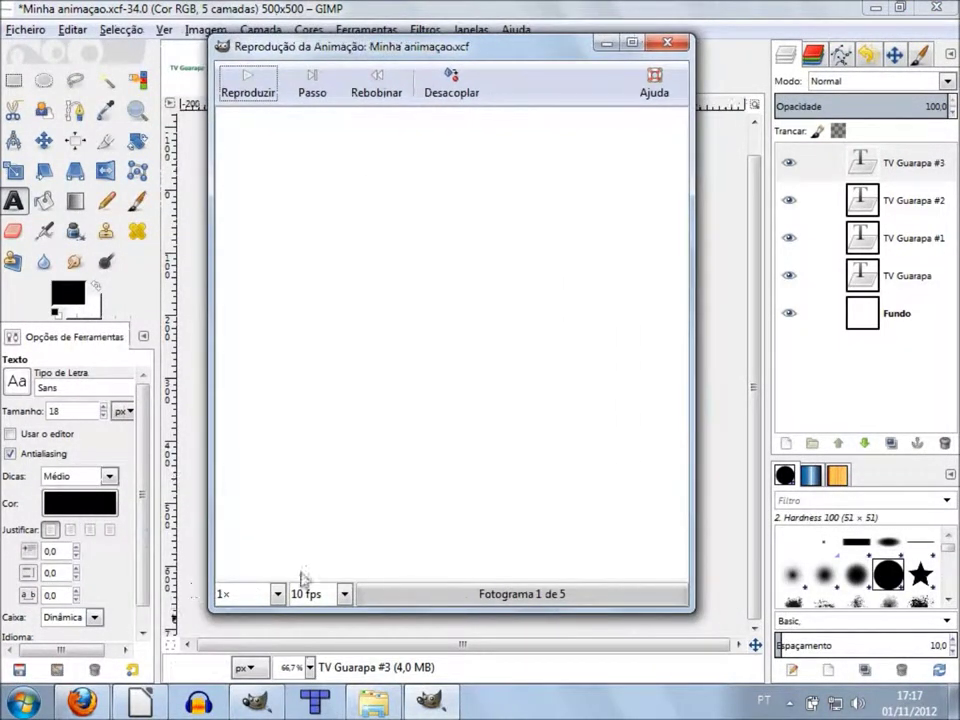
click(253, 88)
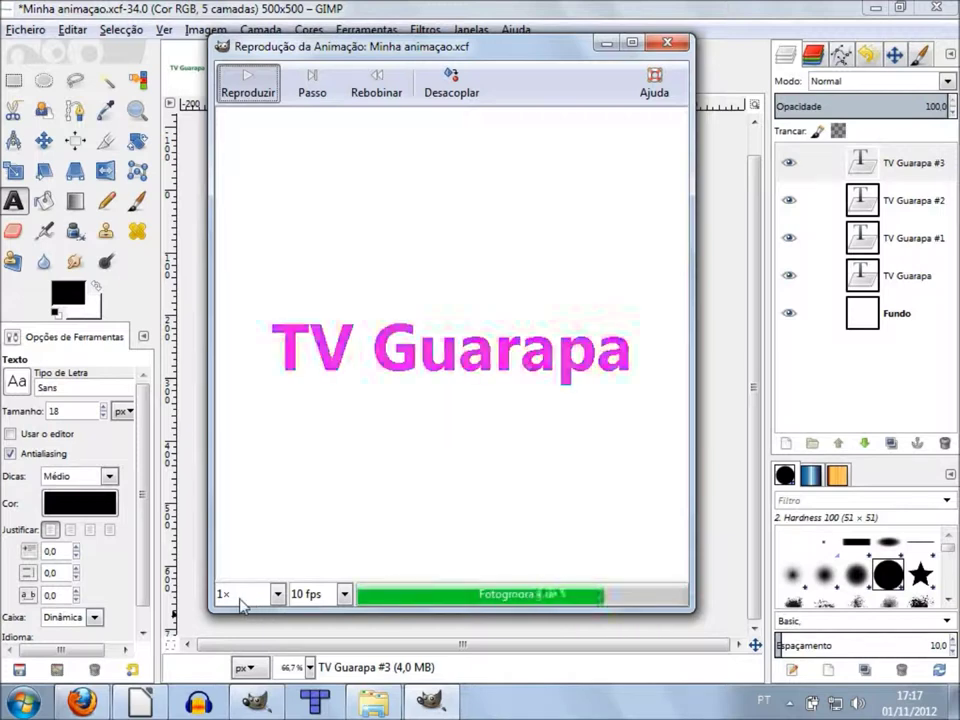
Set the playback frame rate to 25 fps, keeping speed at 1×.
click(339, 598)
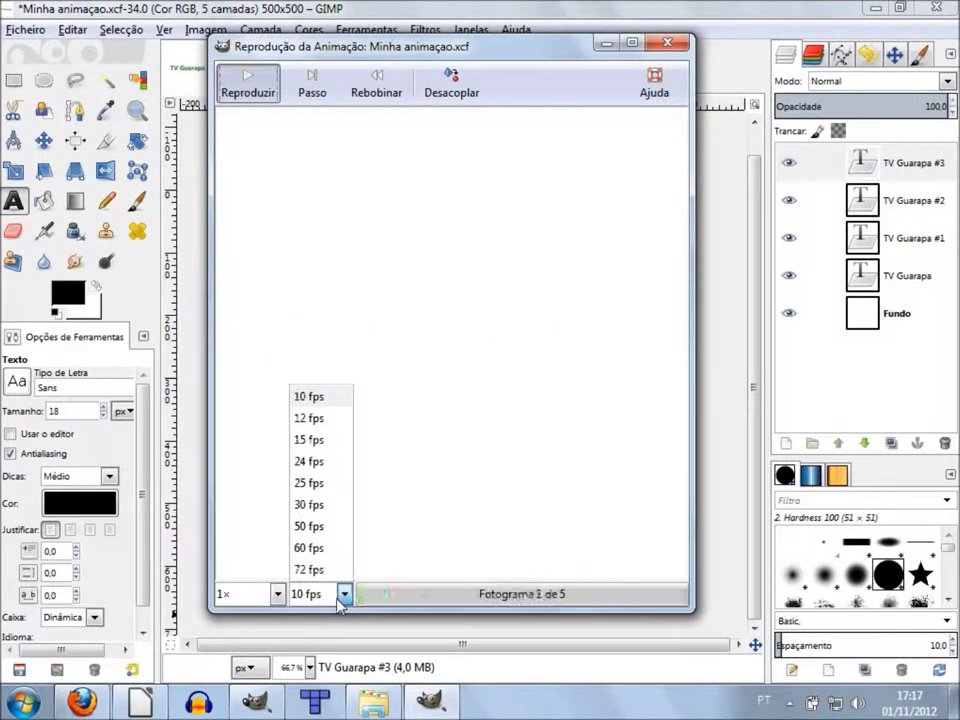
click(313, 483)
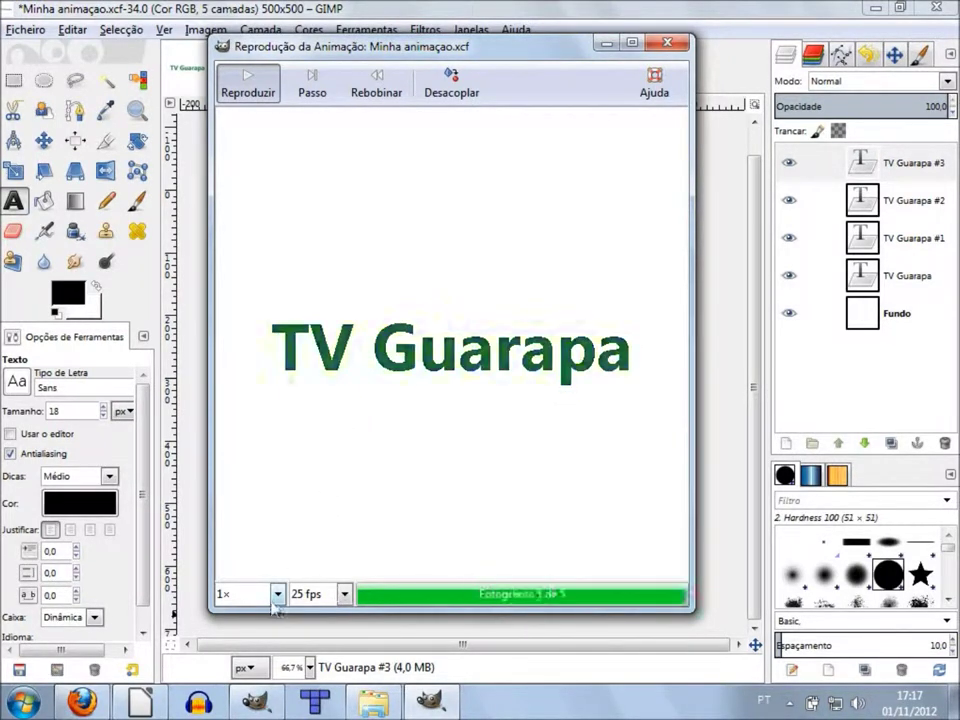
click(223, 598)
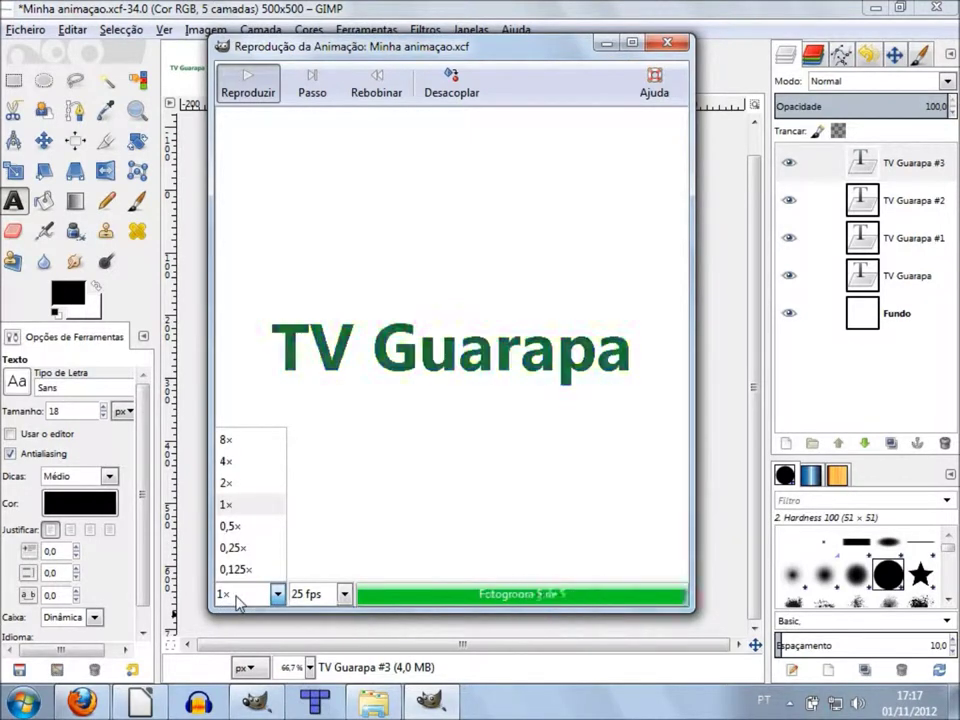
click(236, 598)
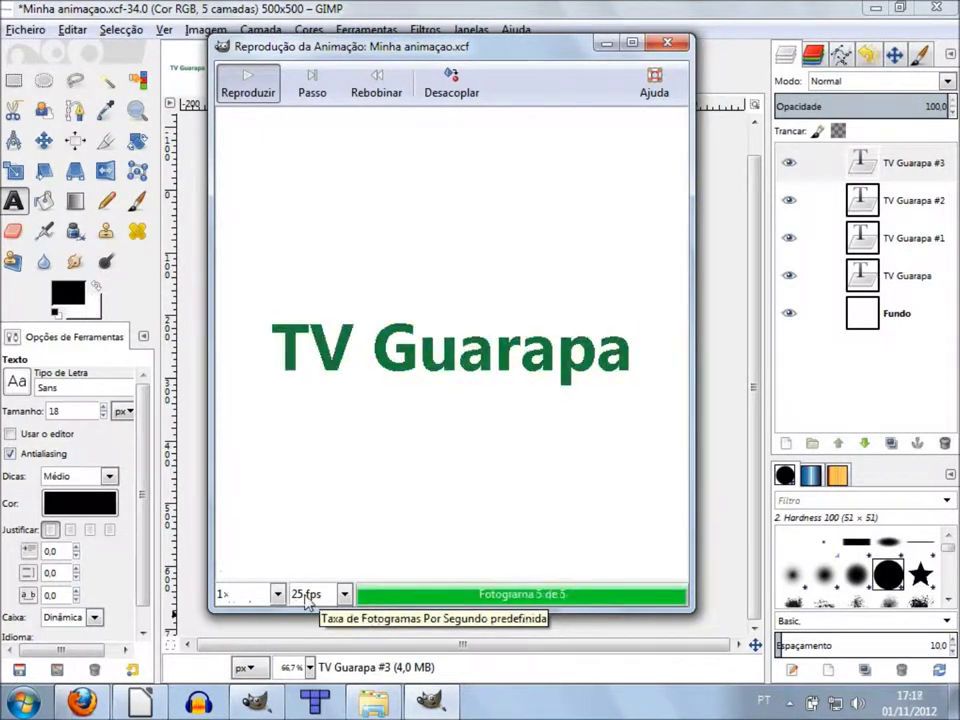
Try the animation at 72 fps, then drop the frame rate to 10 fps.
click(308, 596)
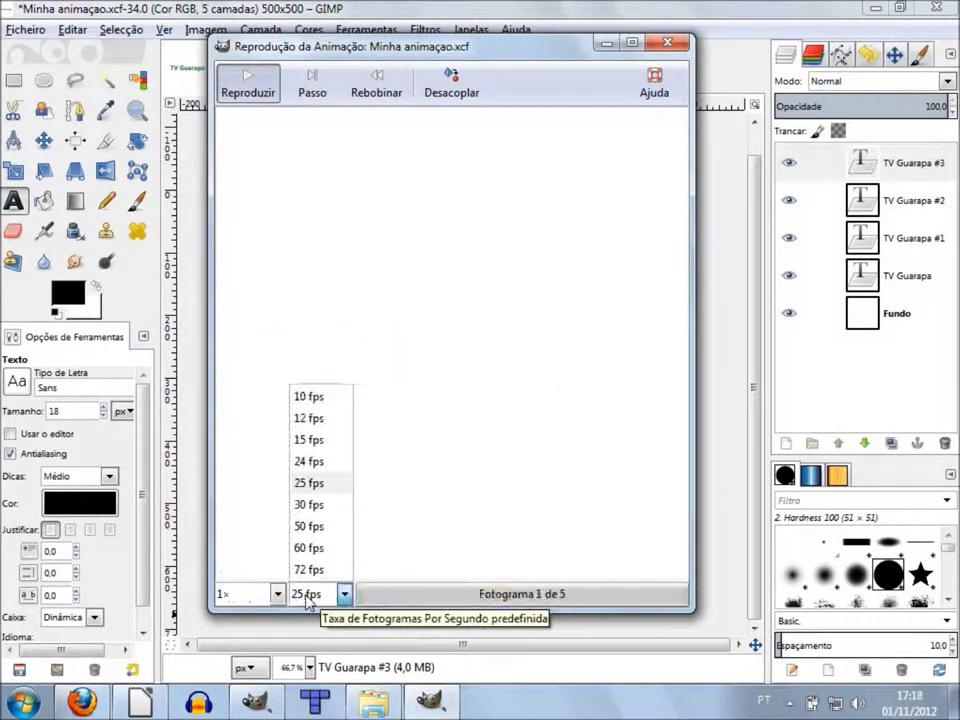
click(315, 570)
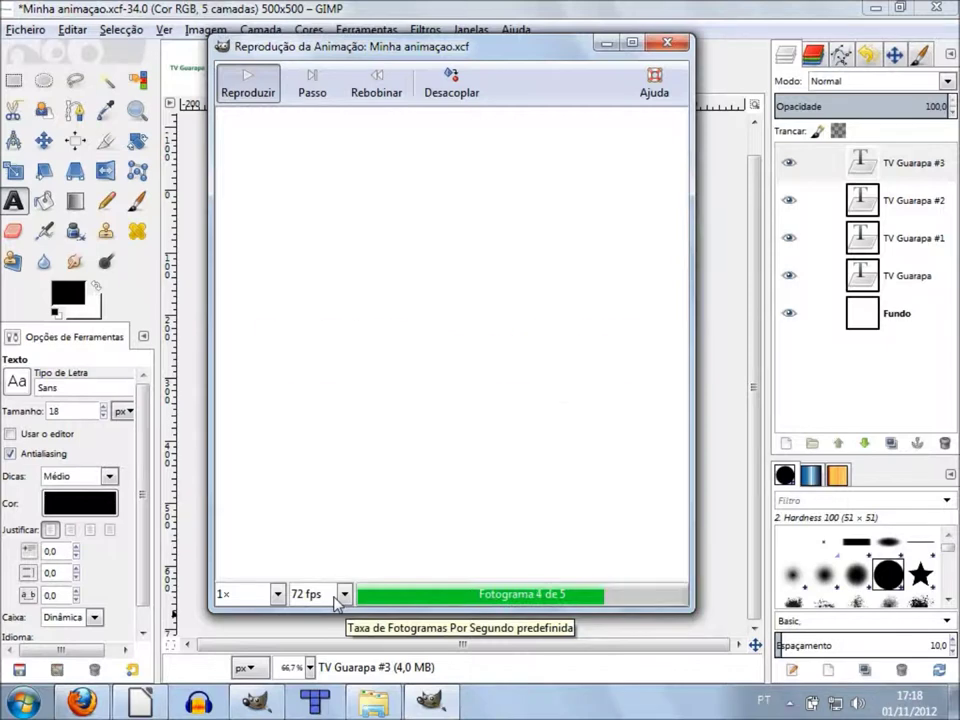
click(338, 595)
click(343, 403)
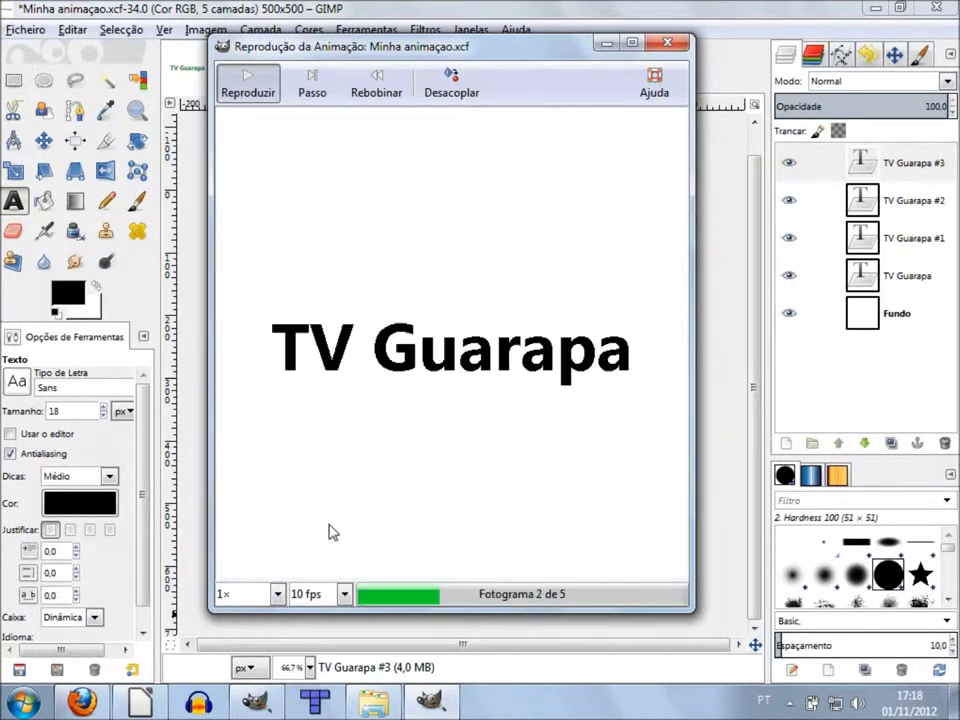
Speed playback up to 4× at 10 fps, then close the Animation Playback window.
click(278, 594)
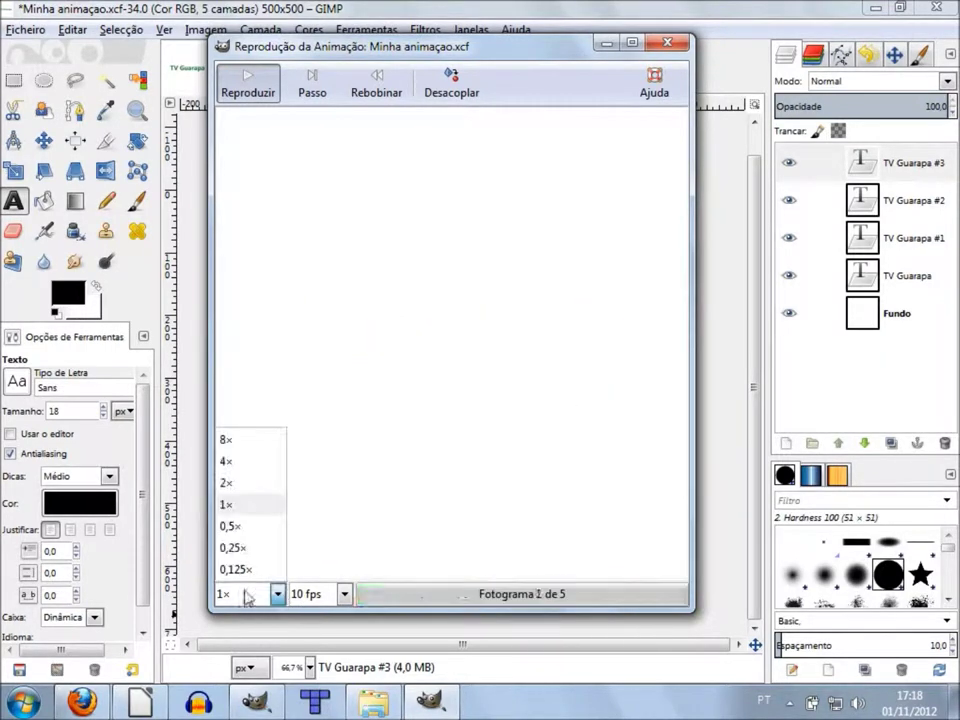
click(226, 459)
click(312, 594)
click(316, 594)
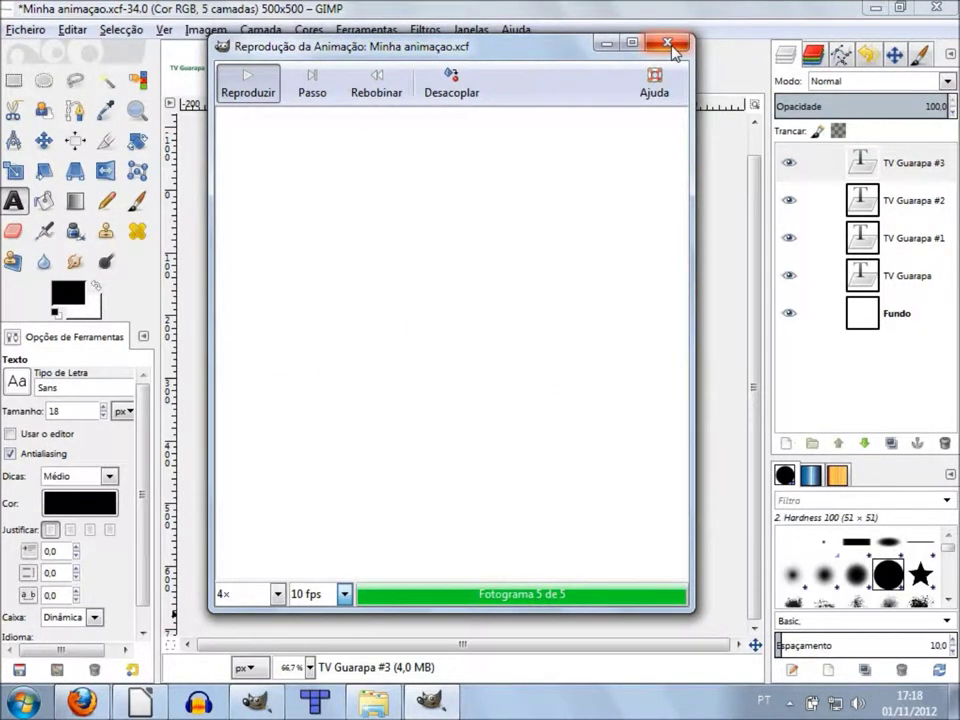
click(667, 43)
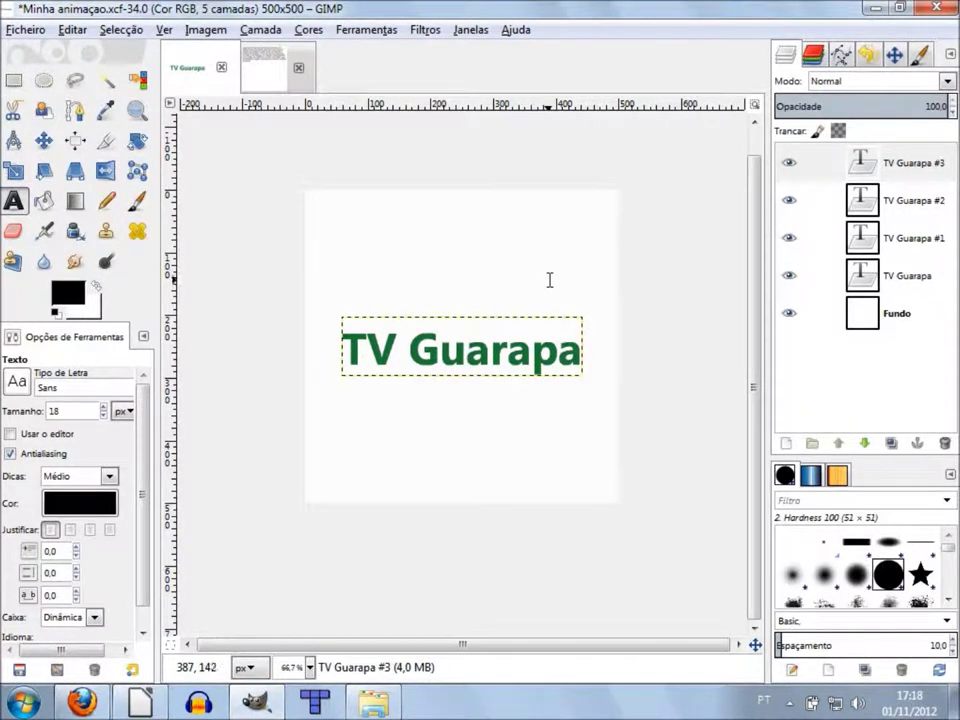
click(30, 29)
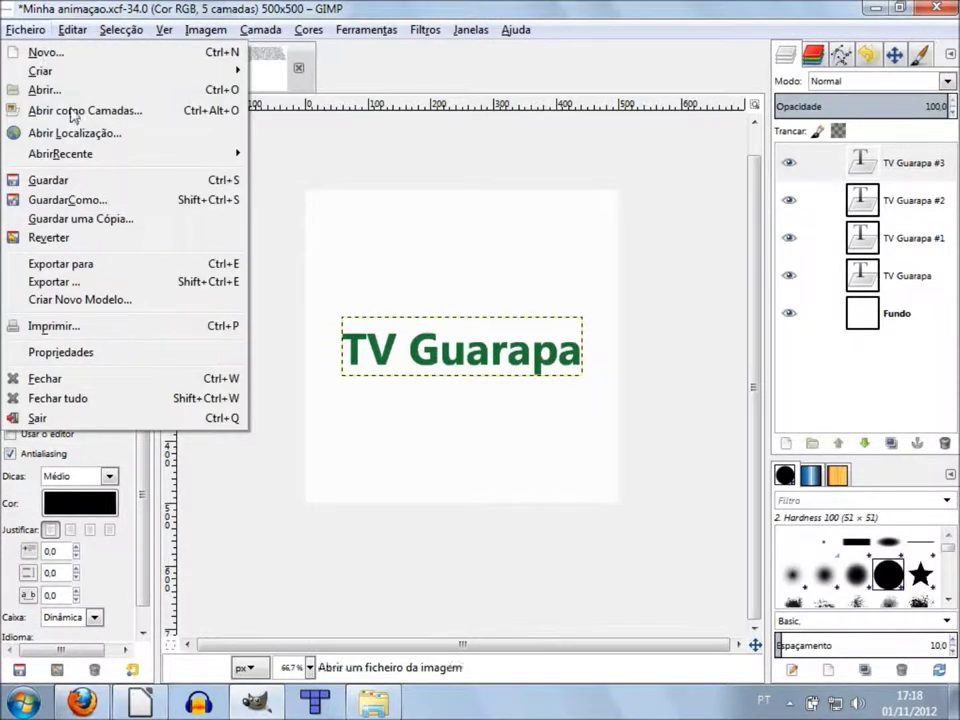
click(160, 265)
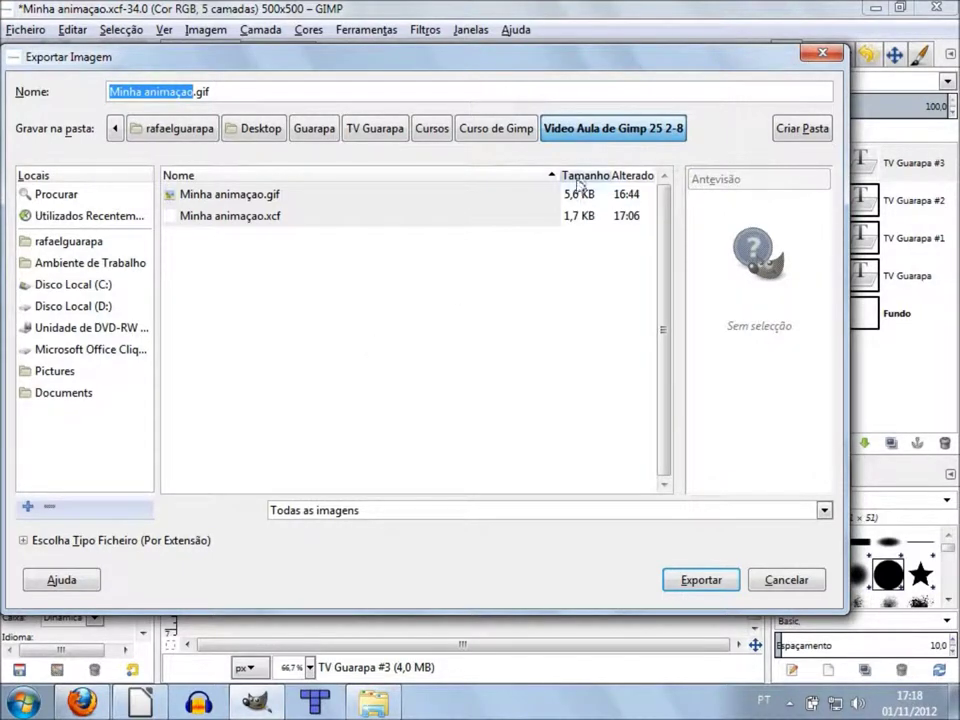
click(808, 54)
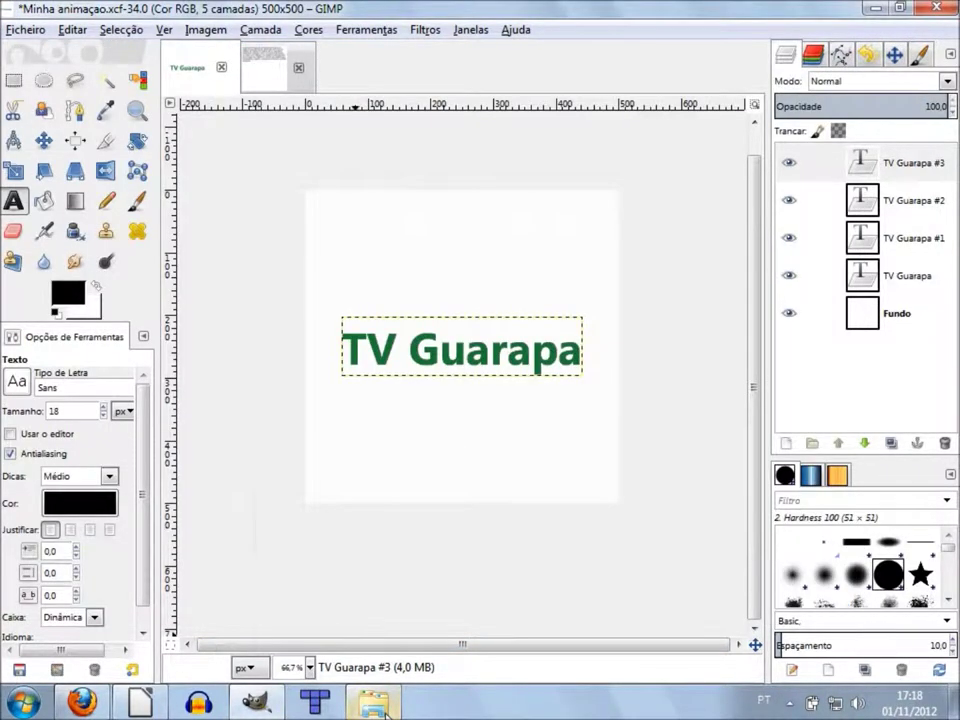